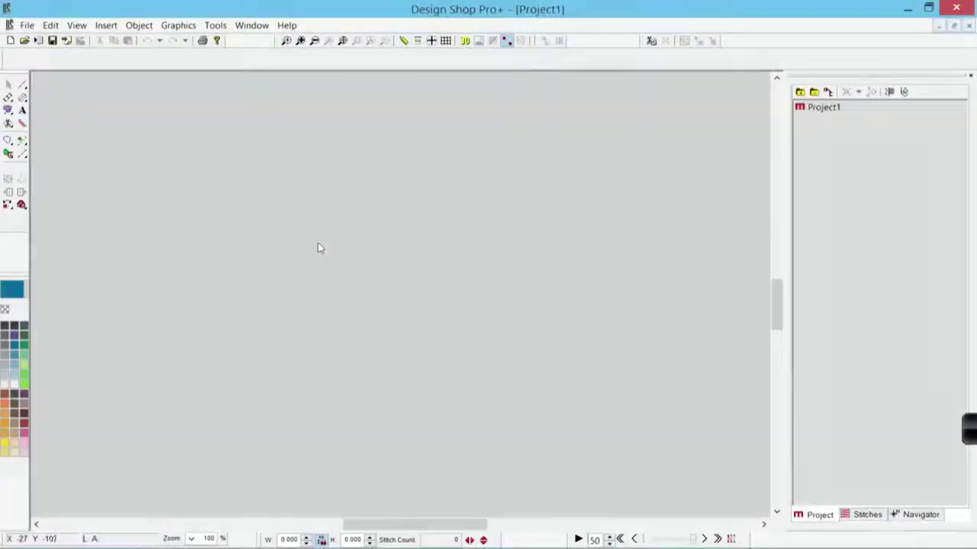
Open Columns.bmp from C:\Designs\Graphics, with All Graphics as the file type
left_click(25, 41)
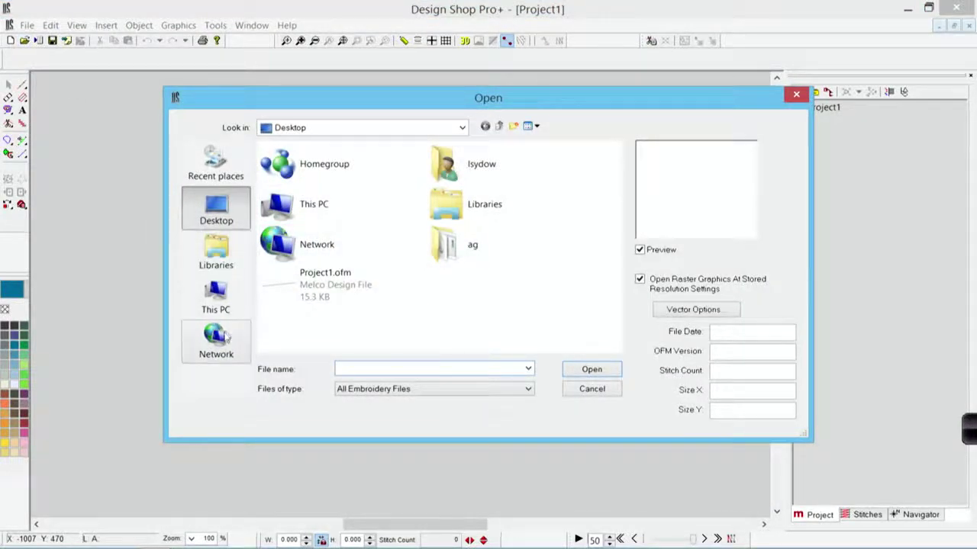
left_click(216, 294)
double_click(309, 305)
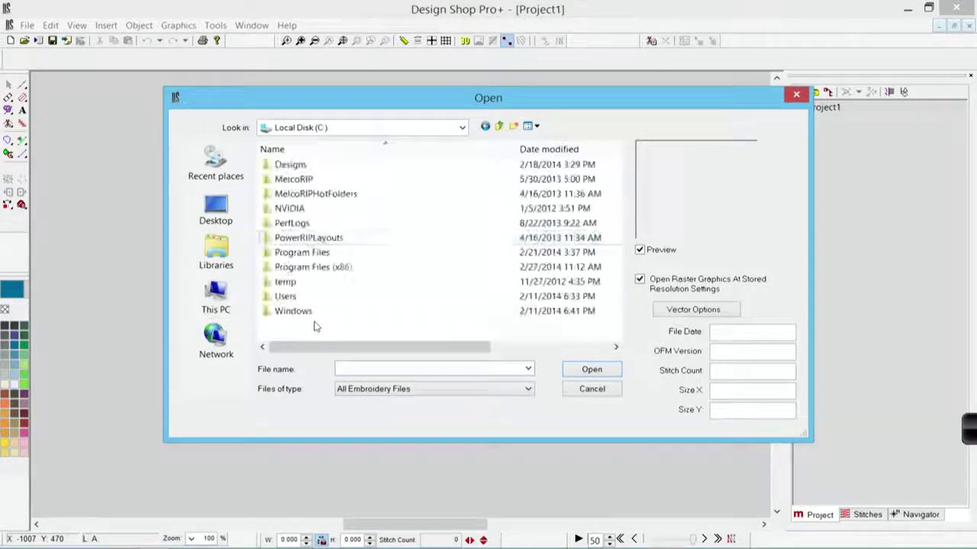
double_click(292, 166)
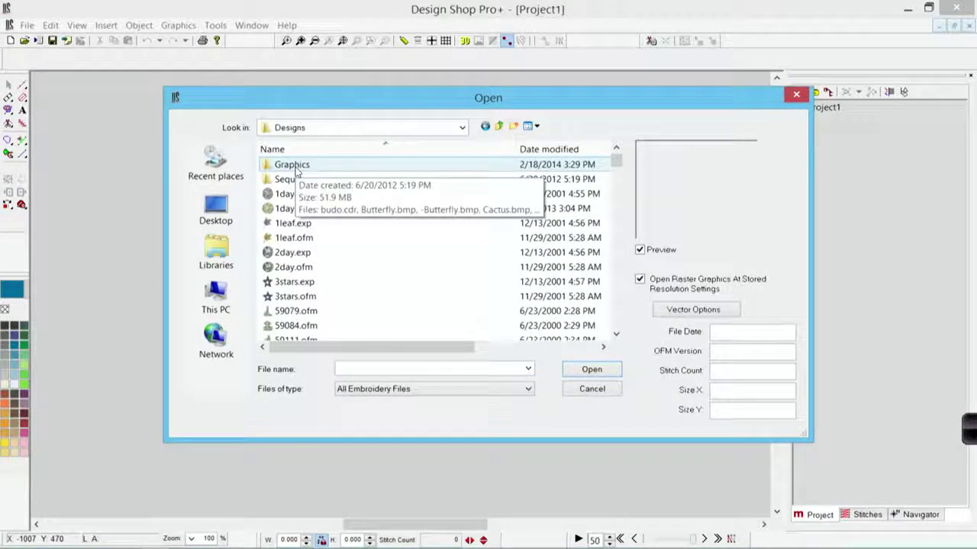
double_click(294, 168)
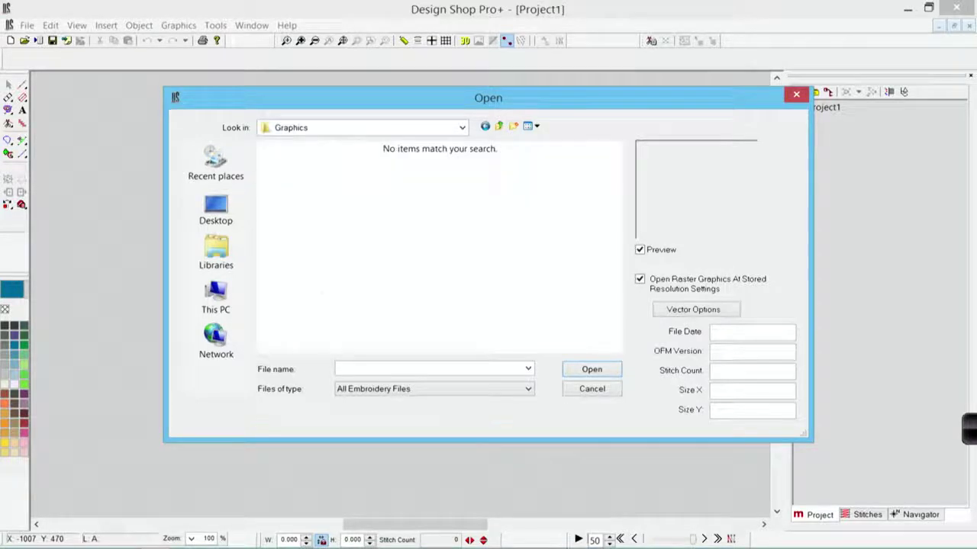
left_click(393, 390)
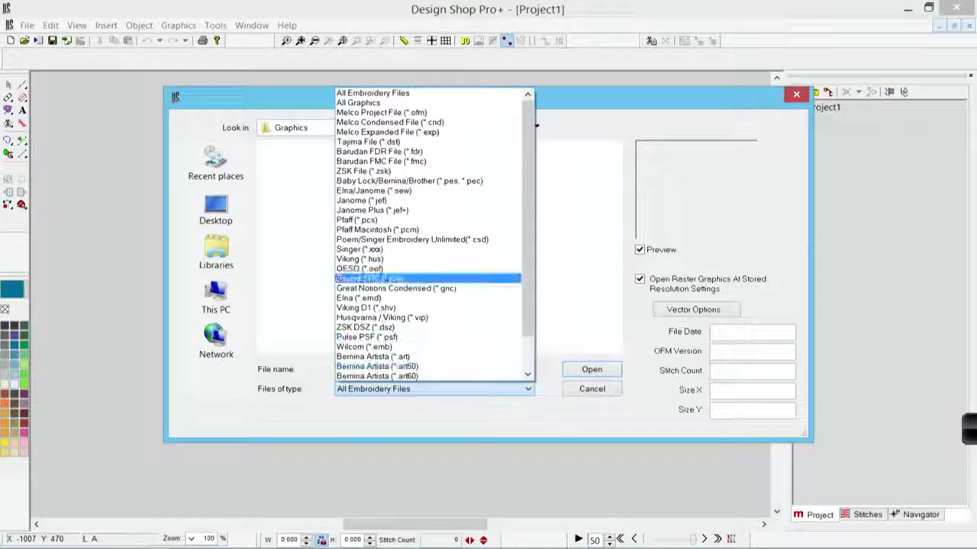
left_click(372, 105)
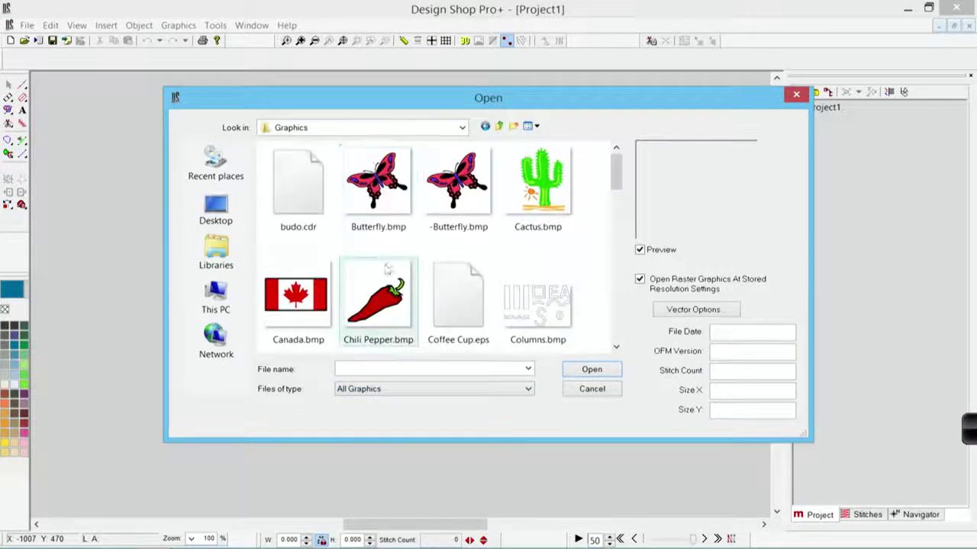
left_click(525, 315)
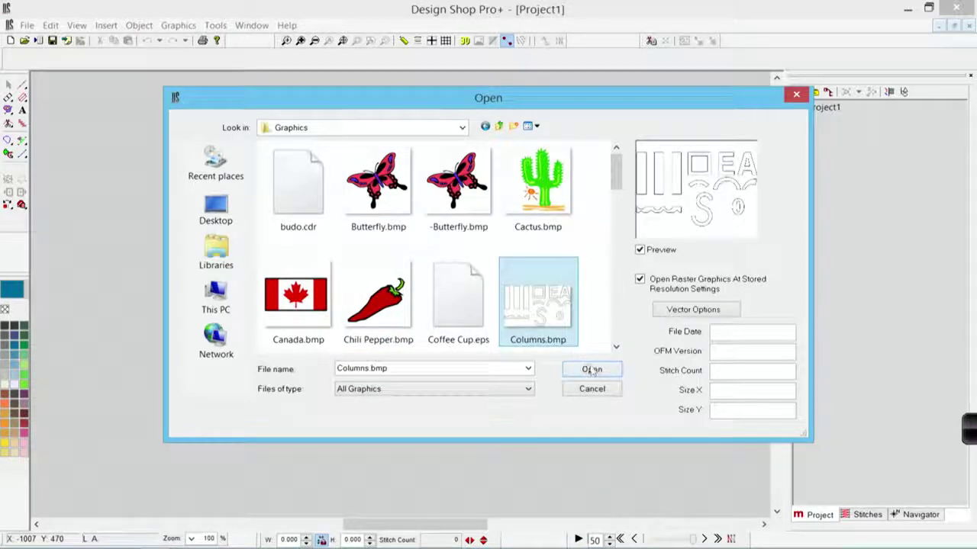
left_click(593, 370)
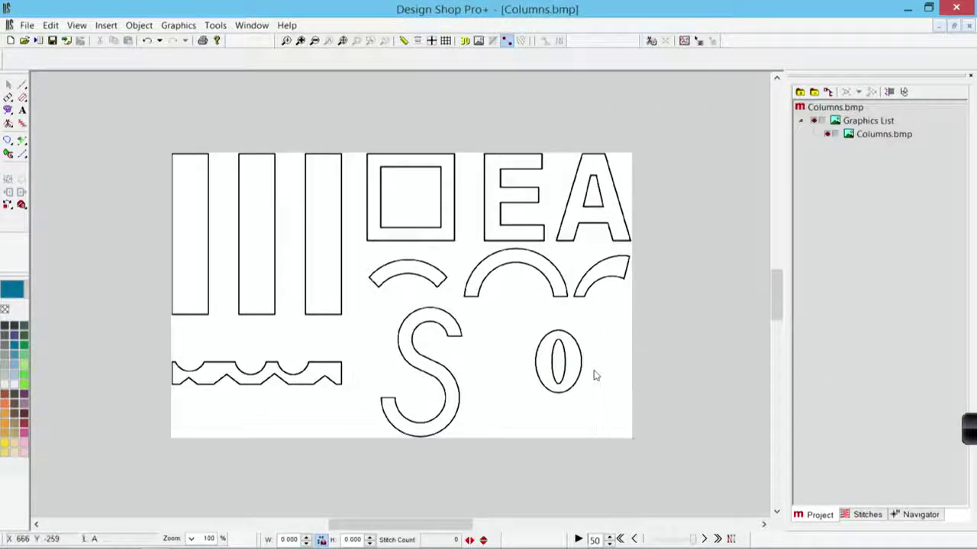
Resize the Columns.bmp artwork to width 4.000 (2.472 high) and zoom in on its outlines
left_click(870, 135)
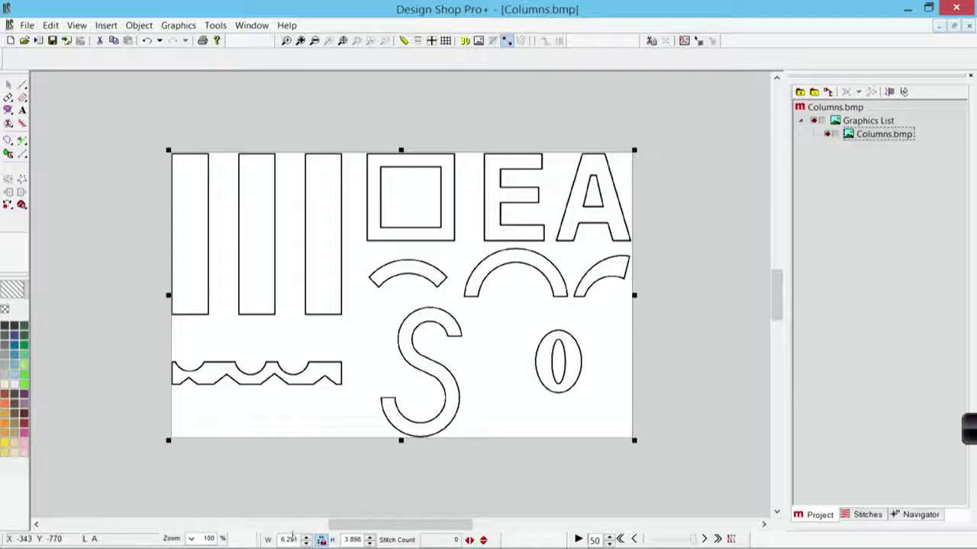
double_click(292, 540)
type("4")
key("Return")
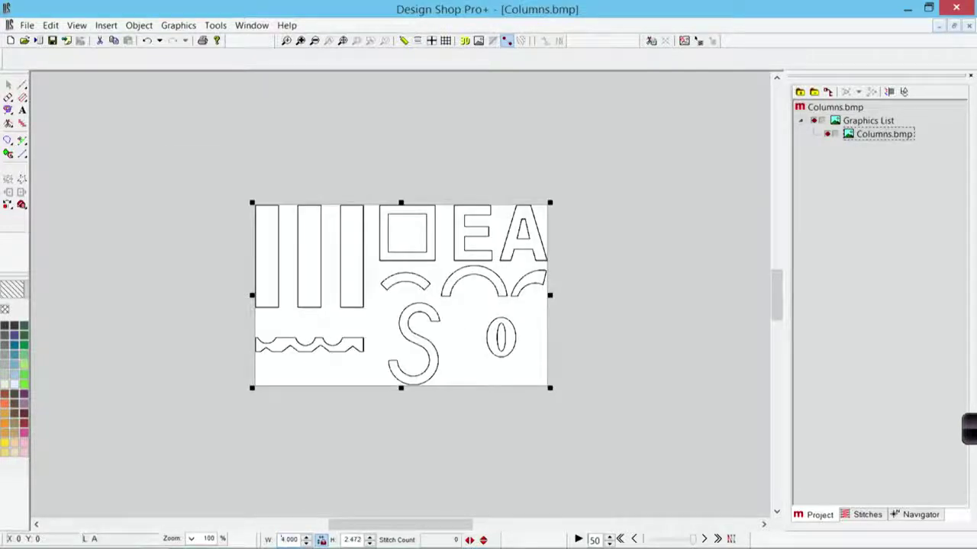
left_click(377, 173)
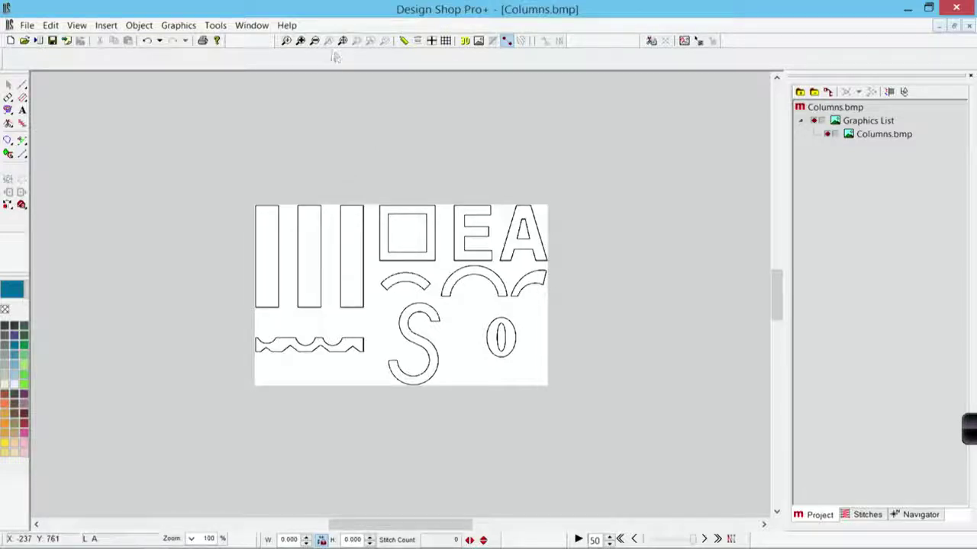
left_click(286, 40)
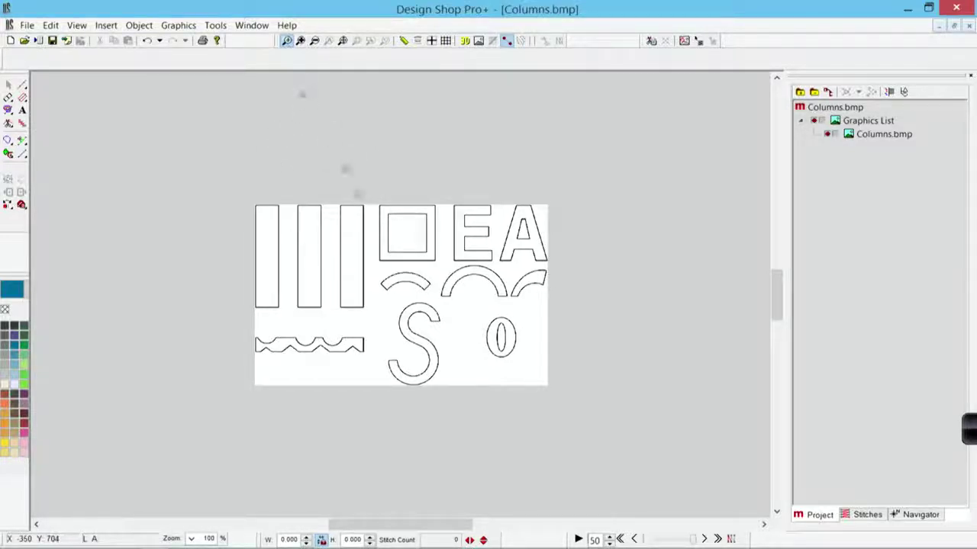
left_click_drag(301, 94, 560, 323)
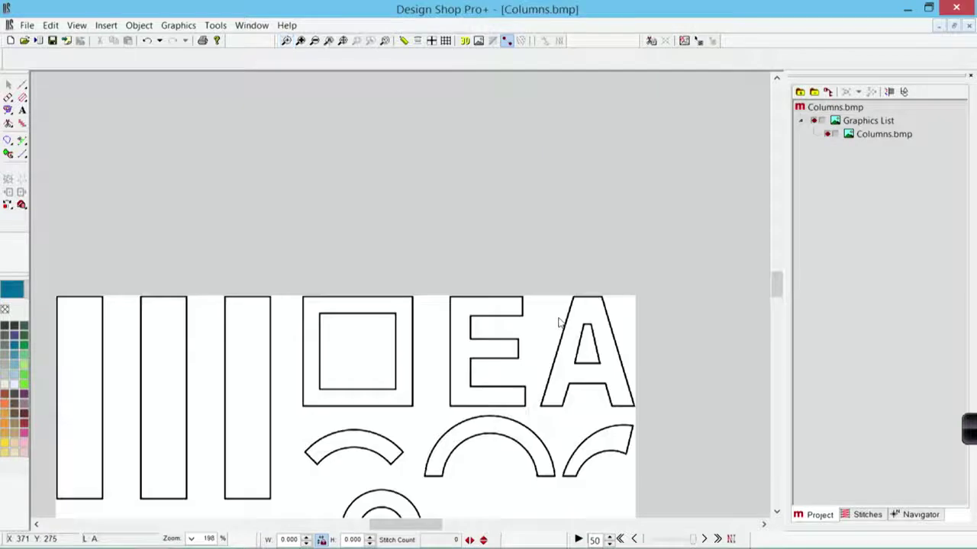
Switch to the Single Line Center input method, ready with Satin at width 20
left_click(23, 98)
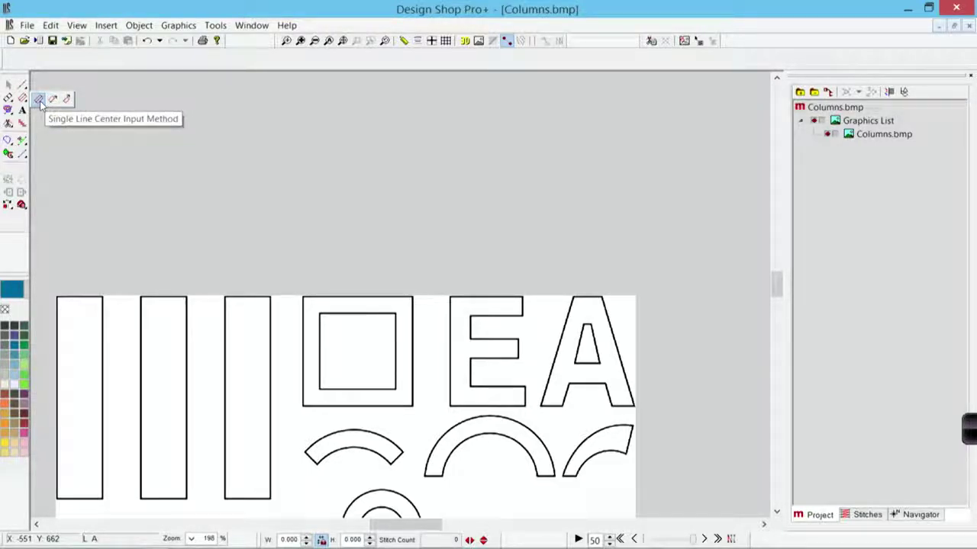
left_click(39, 100)
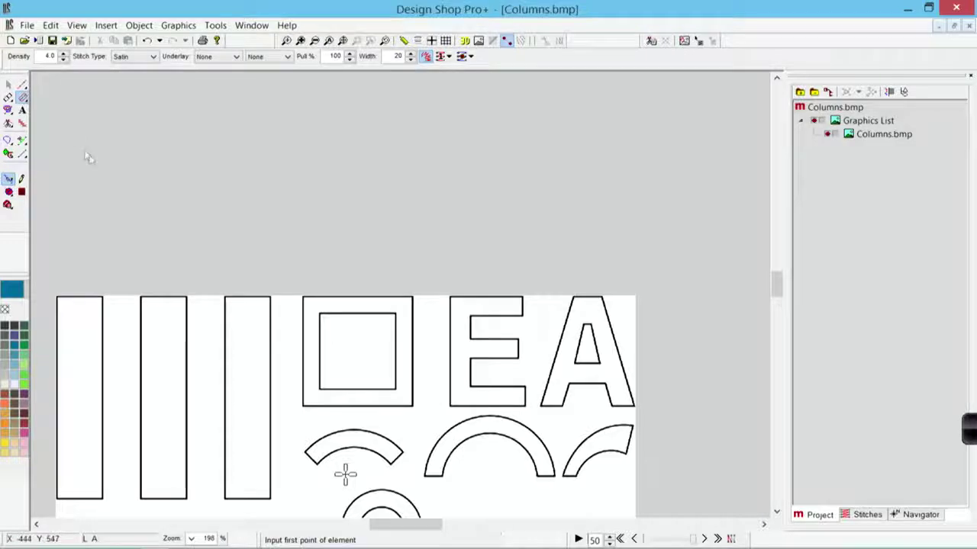
left_click(103, 206)
right_click(206, 175)
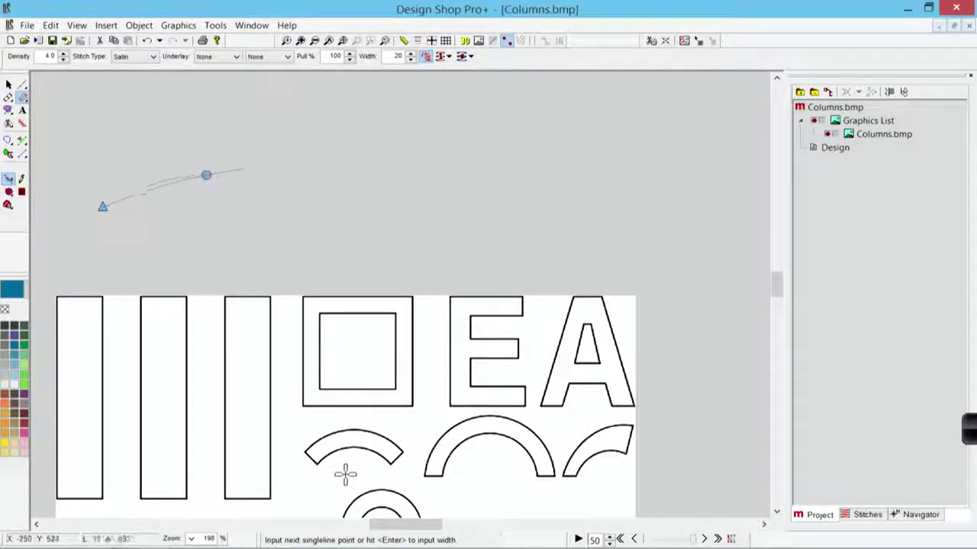
left_click(428, 213)
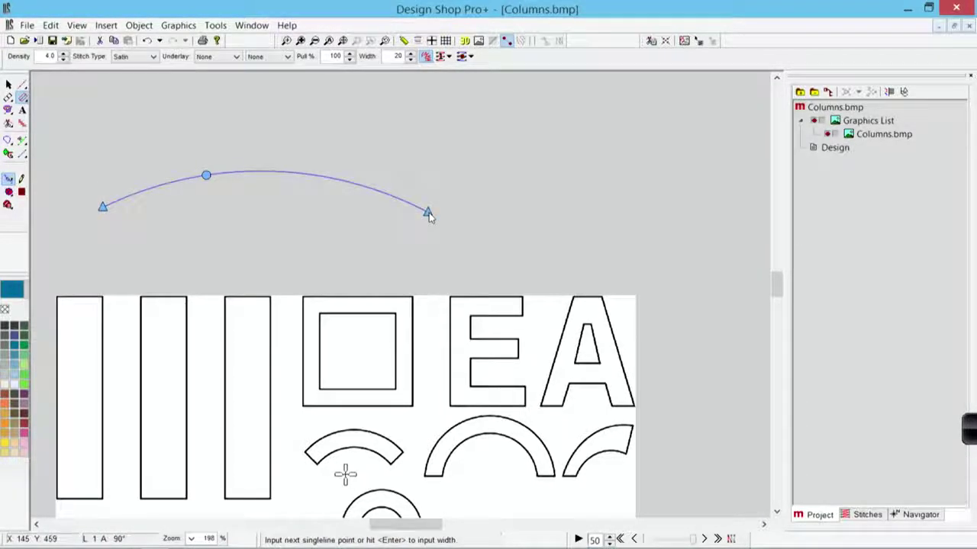
right_click(511, 233)
left_click(630, 204)
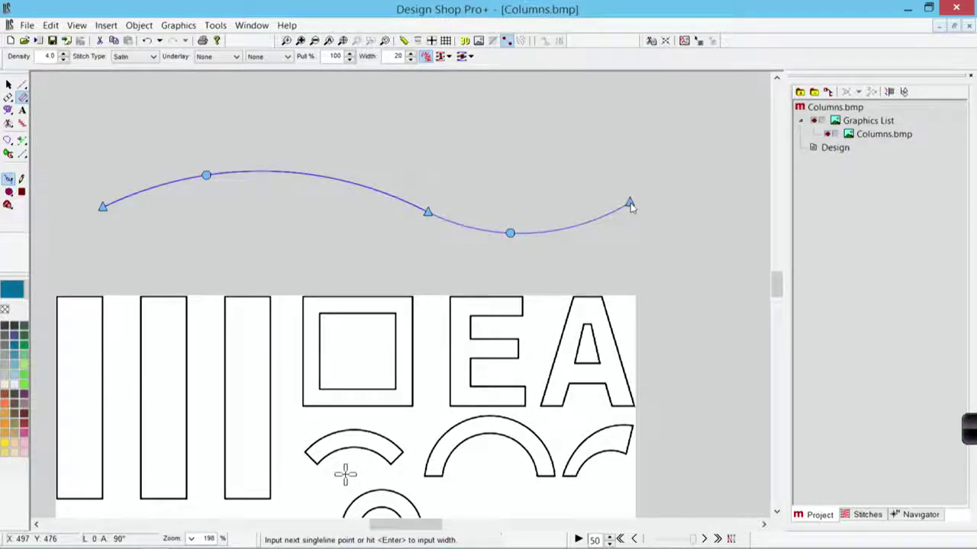
key("Return")
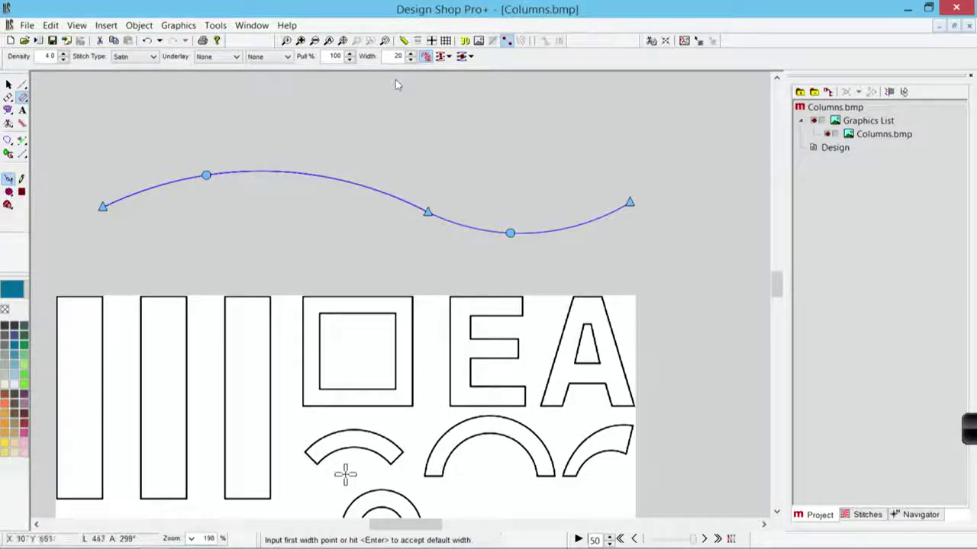
left_click(401, 187)
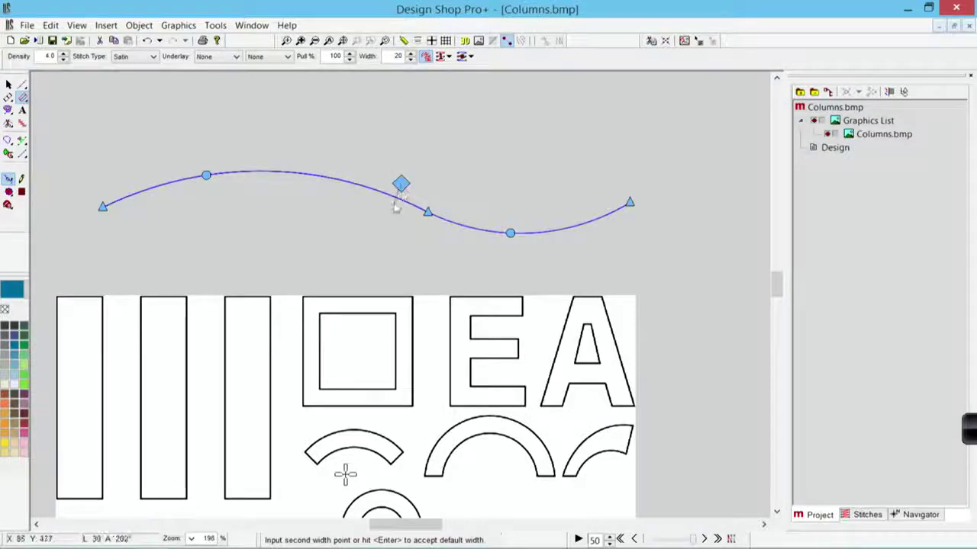
left_click(390, 213)
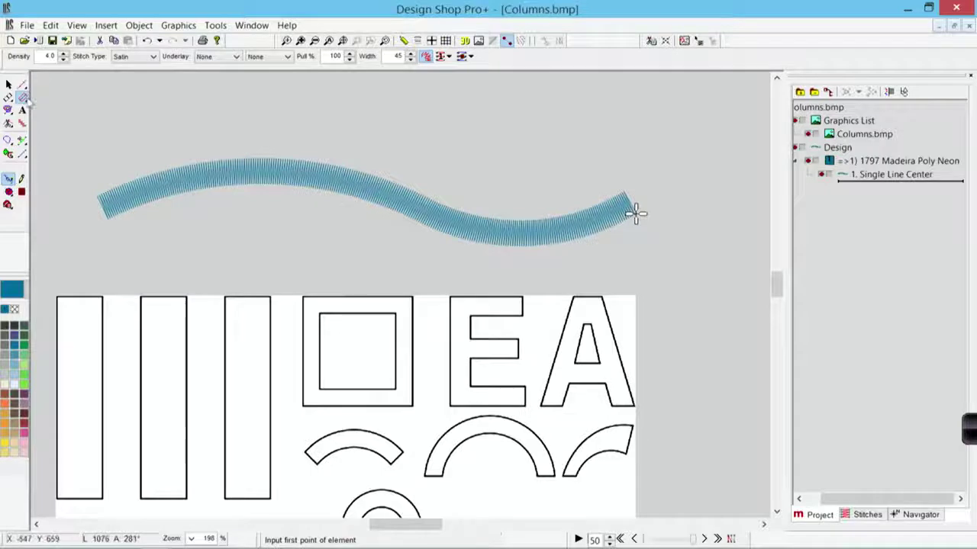
key("Escape")
left_click(247, 204)
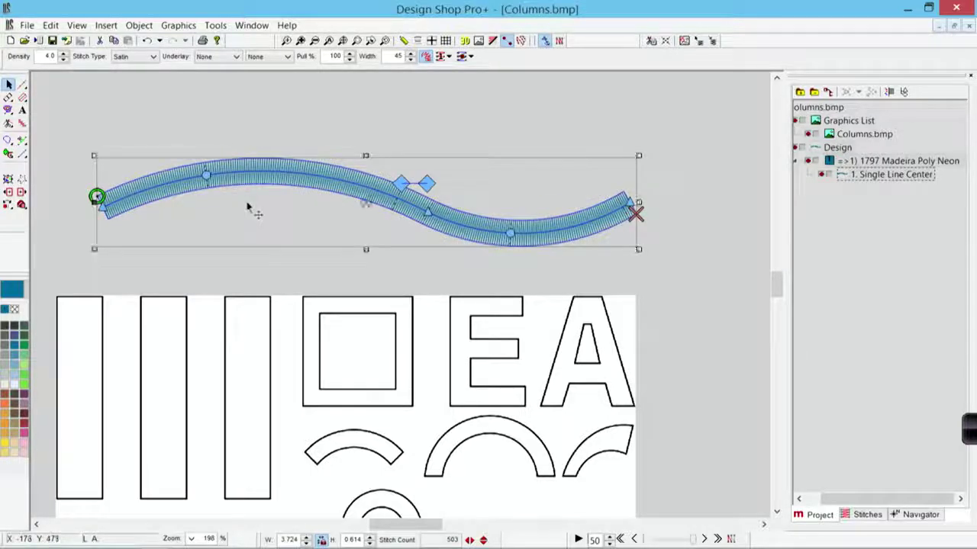
key("Delete")
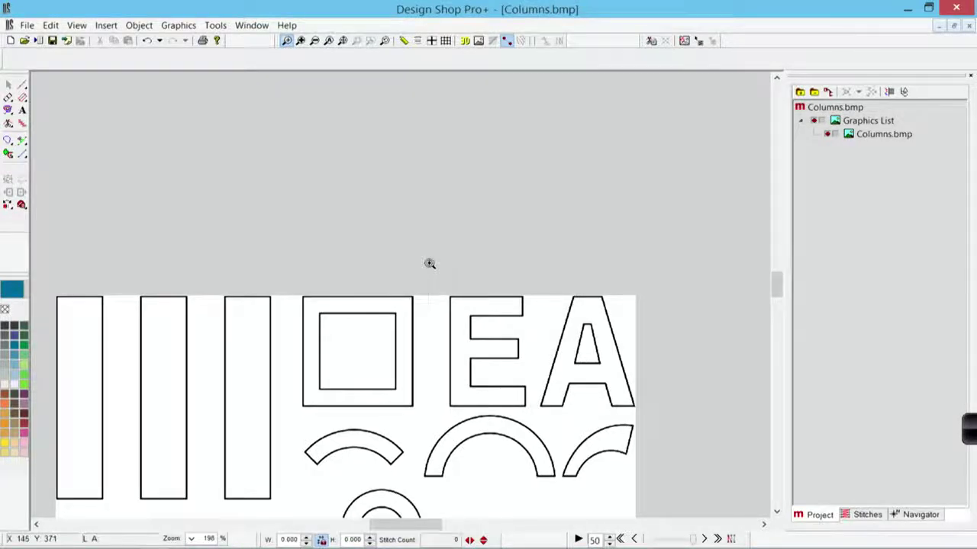
Zoom in on the square outline and switch to the Single Line Left input method
left_click_drag(428, 262, 283, 443)
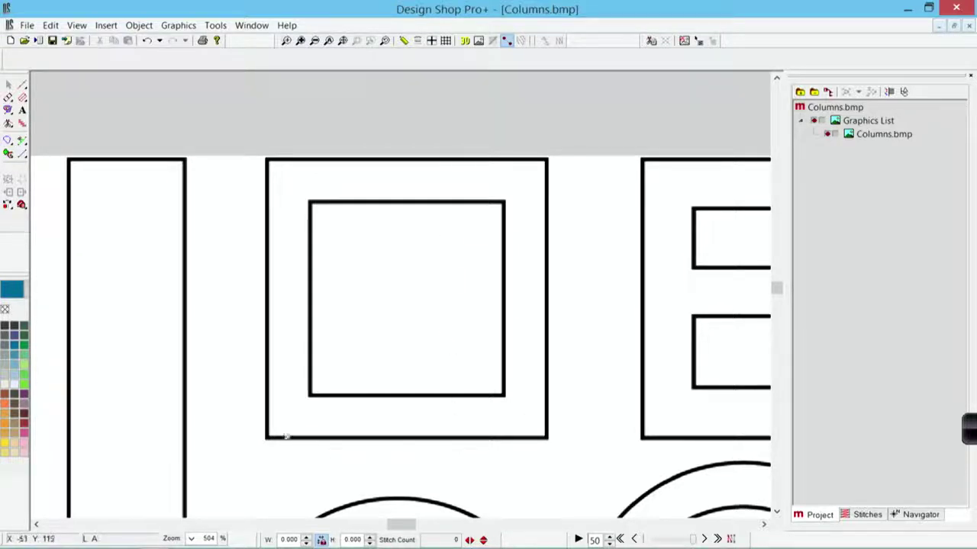
left_click(23, 99)
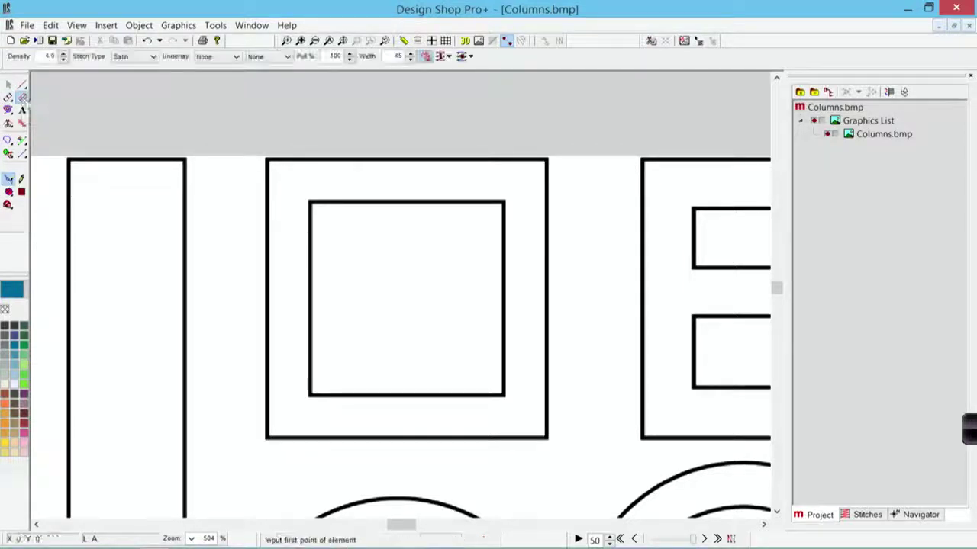
left_click(21, 103)
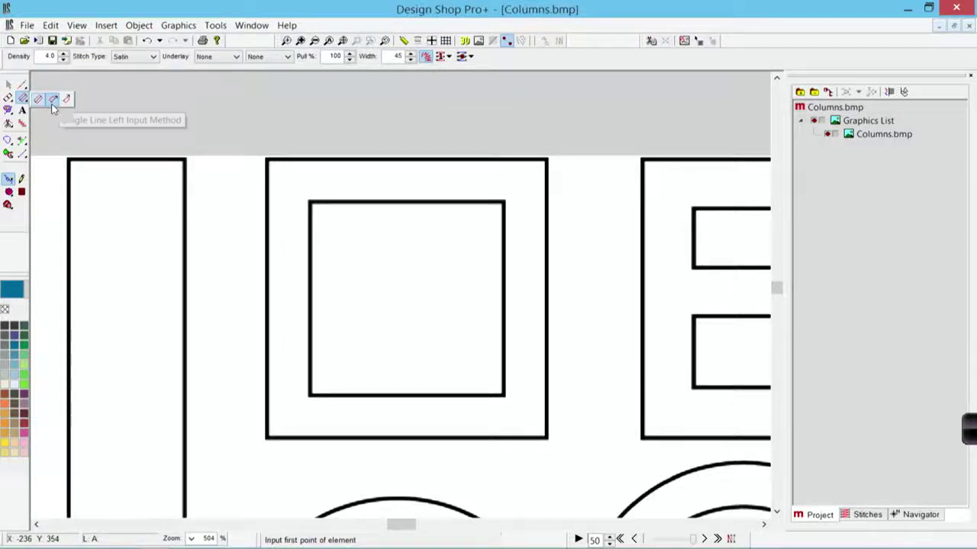
left_click(53, 99)
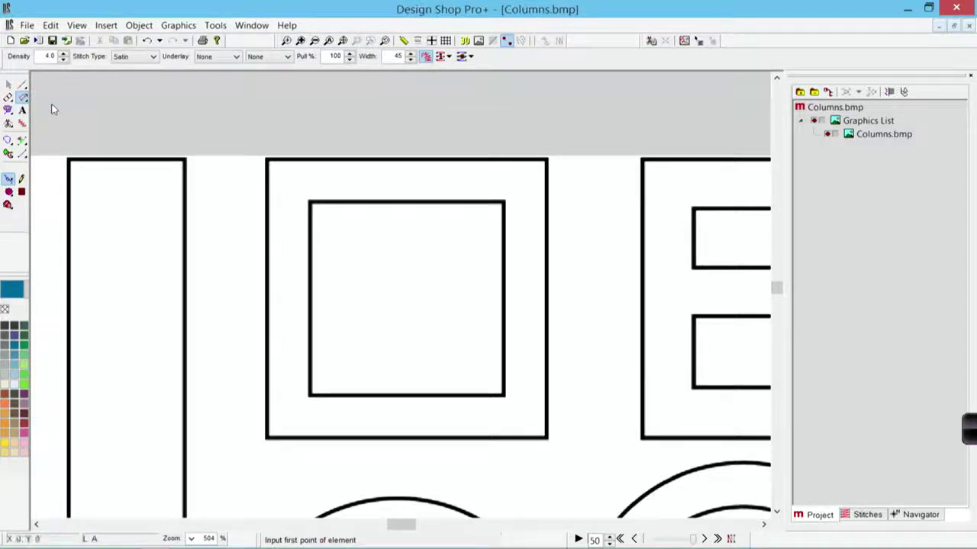
left_click(311, 203)
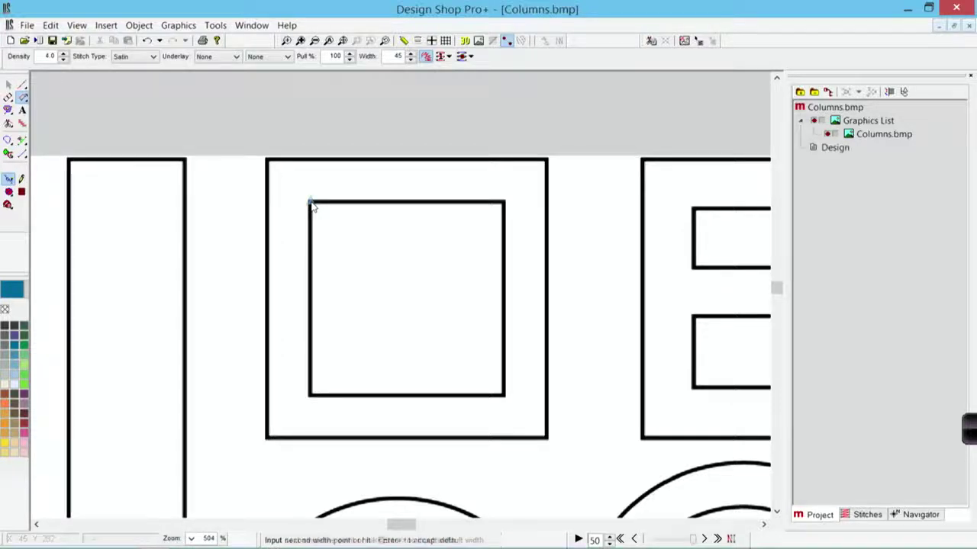
left_click(503, 203)
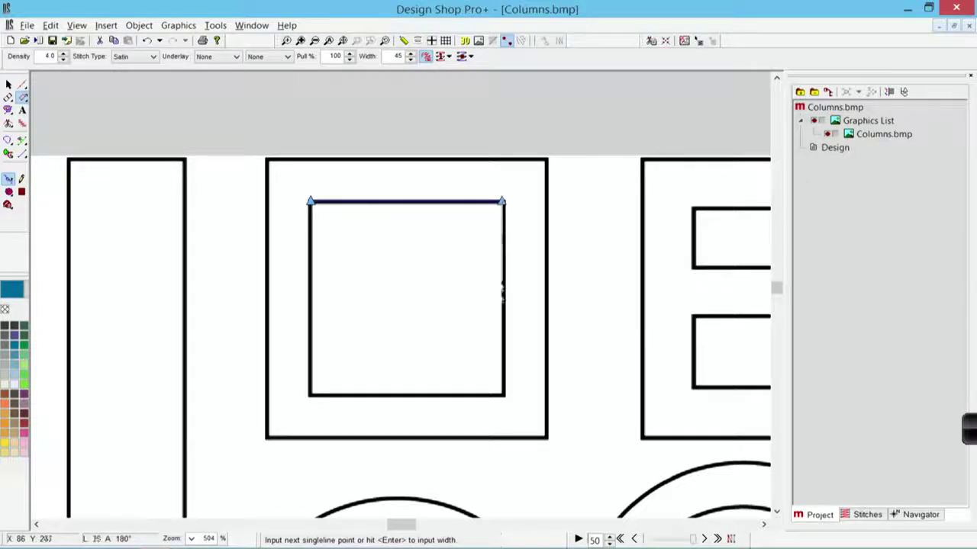
left_click(507, 396)
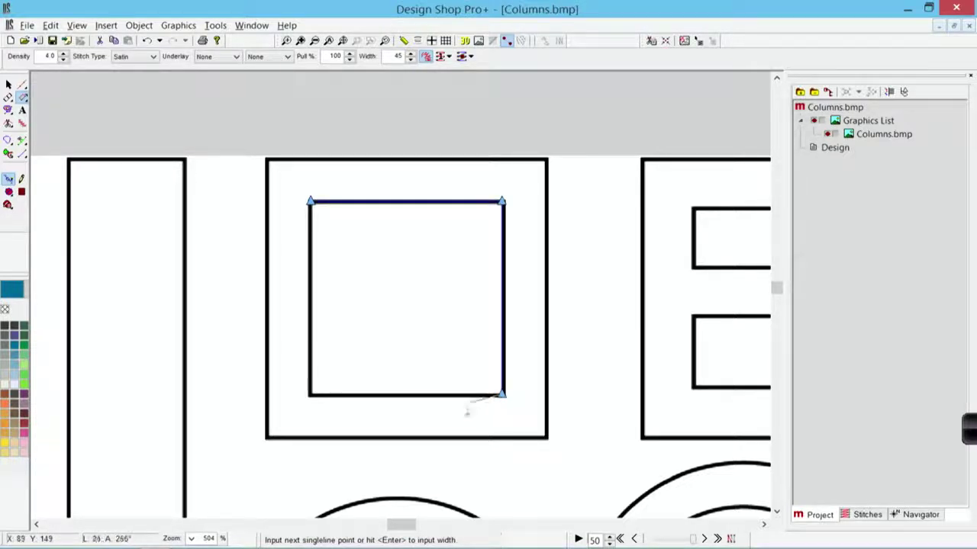
left_click(310, 395)
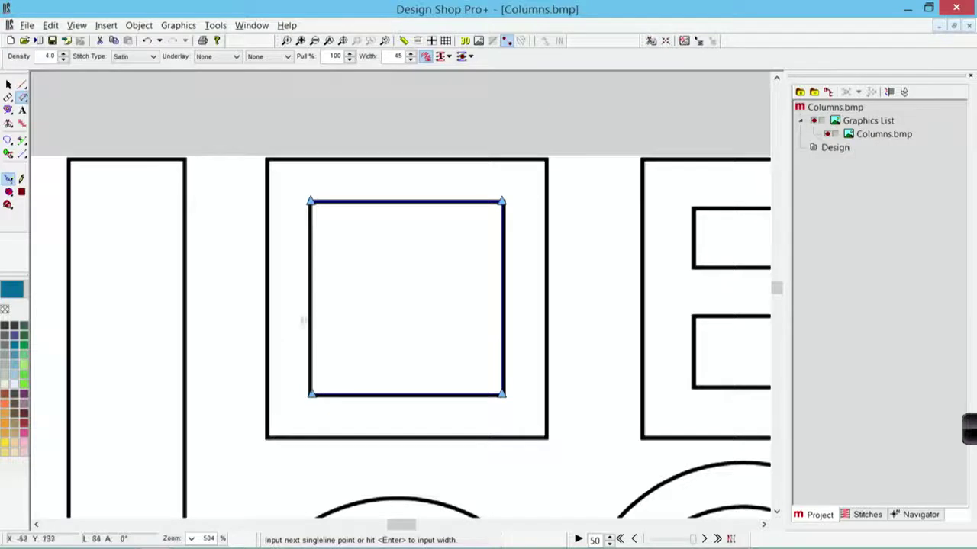
left_click(311, 205)
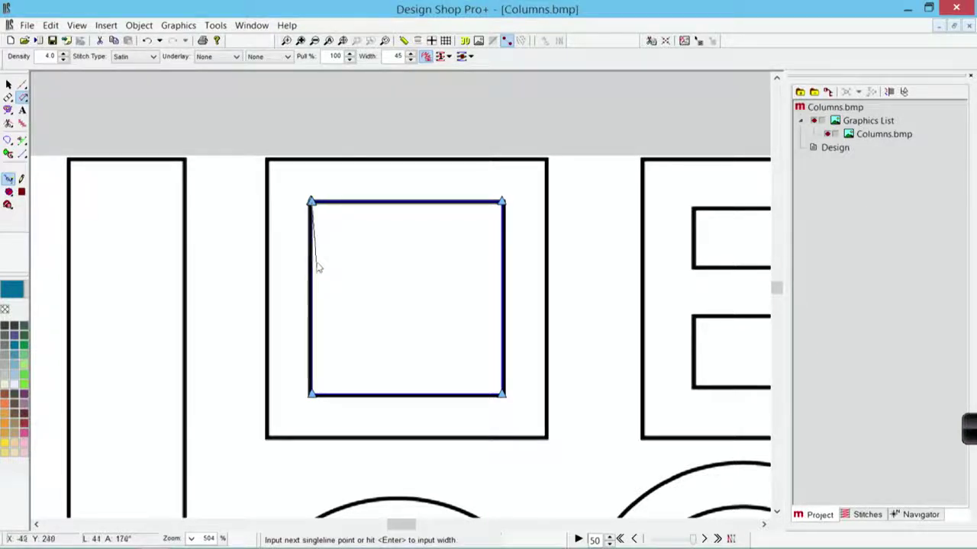
key("Return")
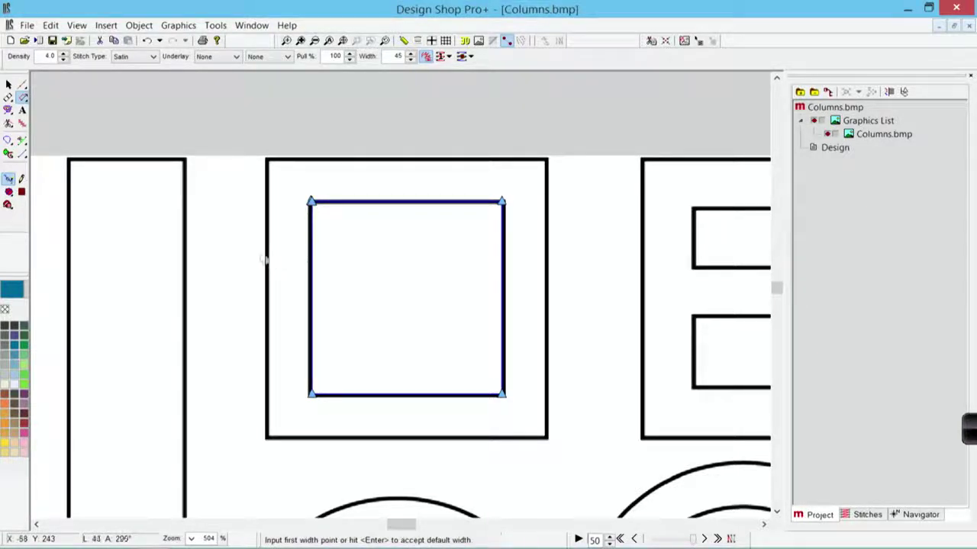
left_click(375, 159)
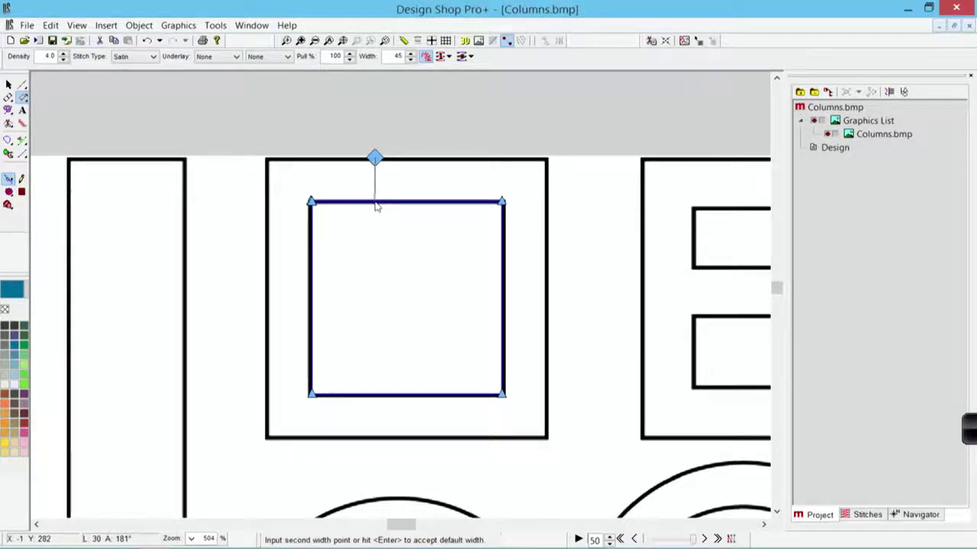
left_click(375, 204)
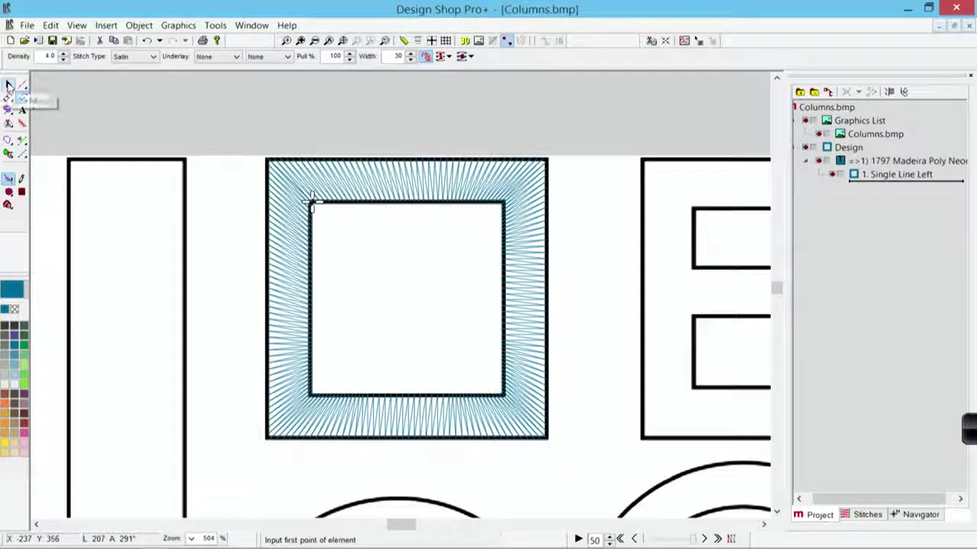
left_click(8, 86)
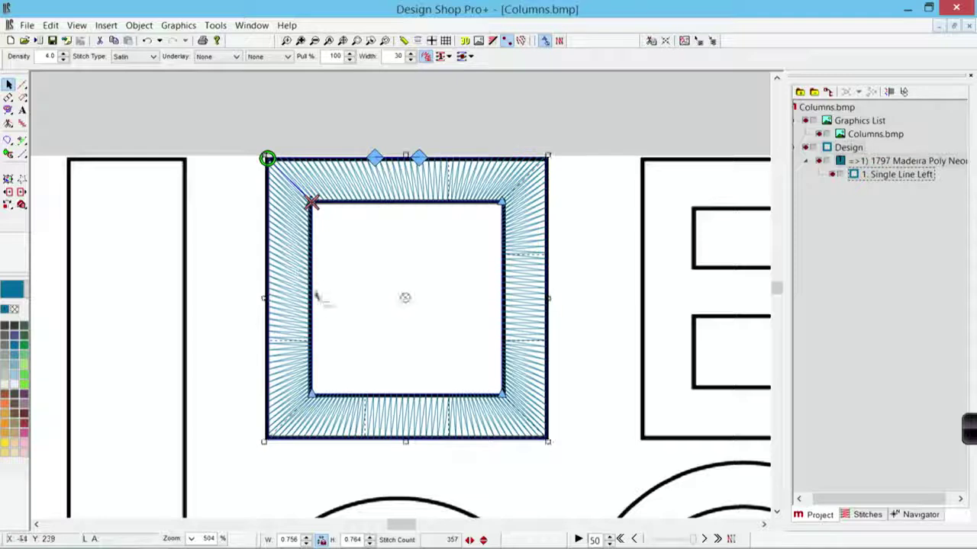
key("Delete")
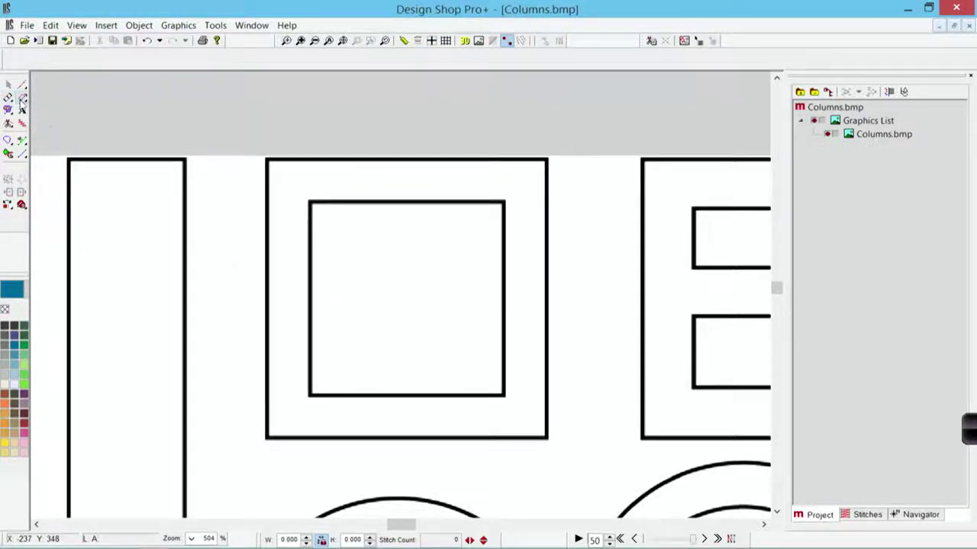
Digitize a Single Line Left outline through the outer square's four corners
left_click(22, 98)
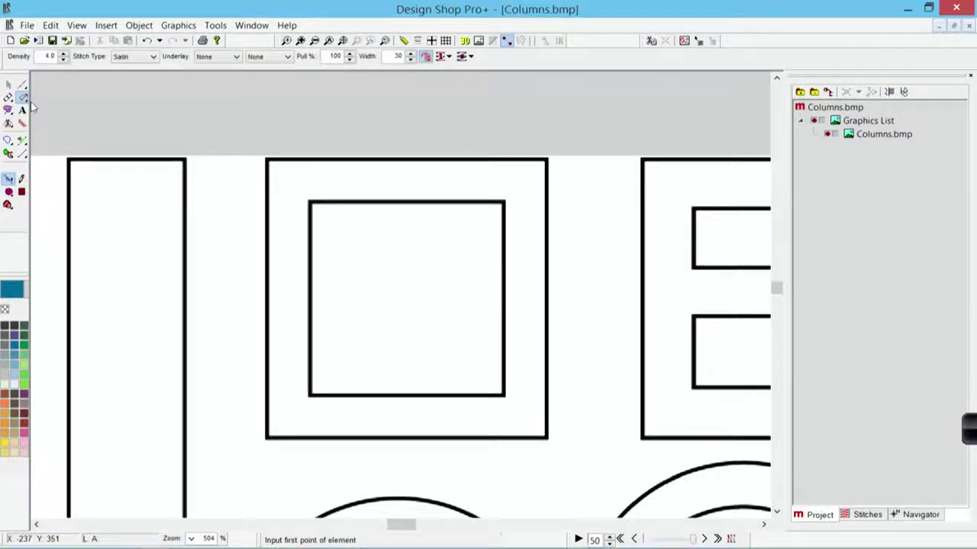
left_click(266, 440)
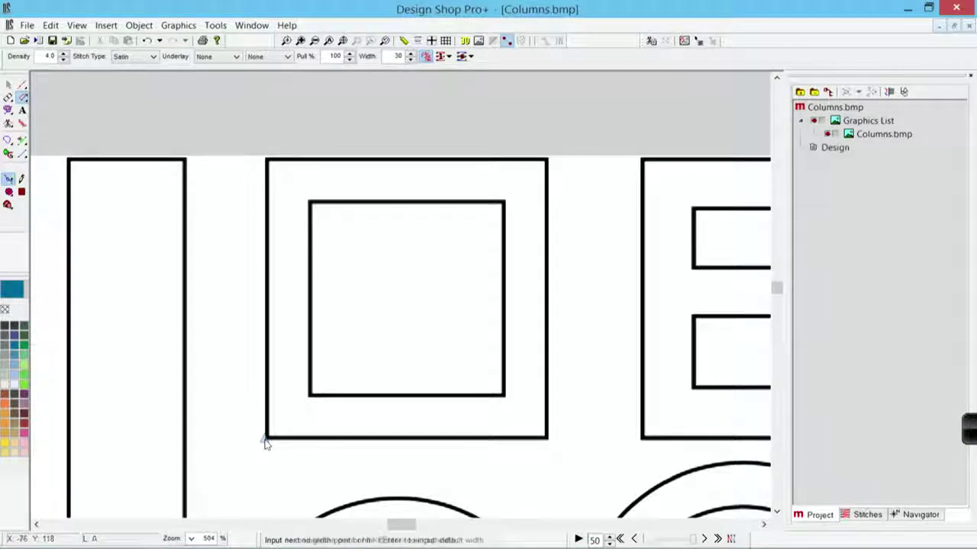
left_click(548, 440)
left_click(548, 158)
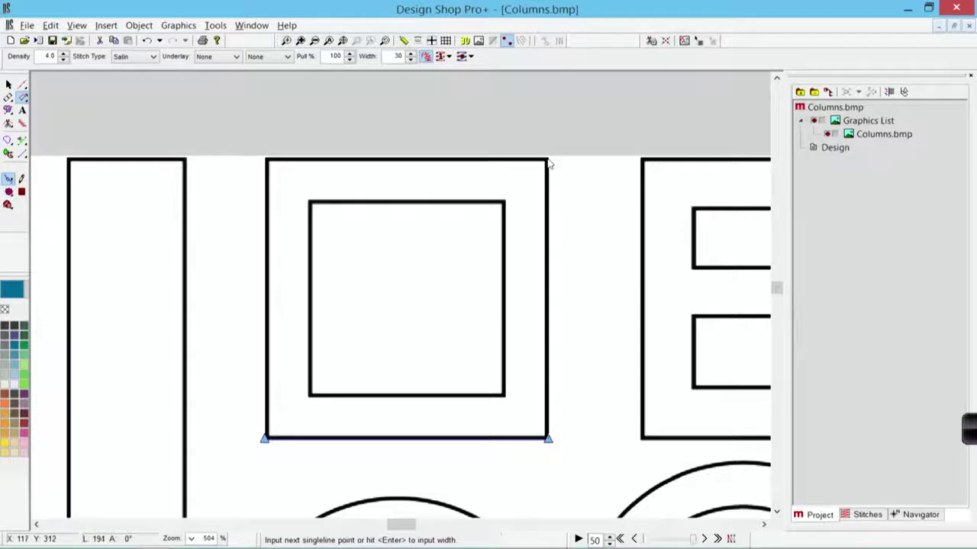
left_click(266, 162)
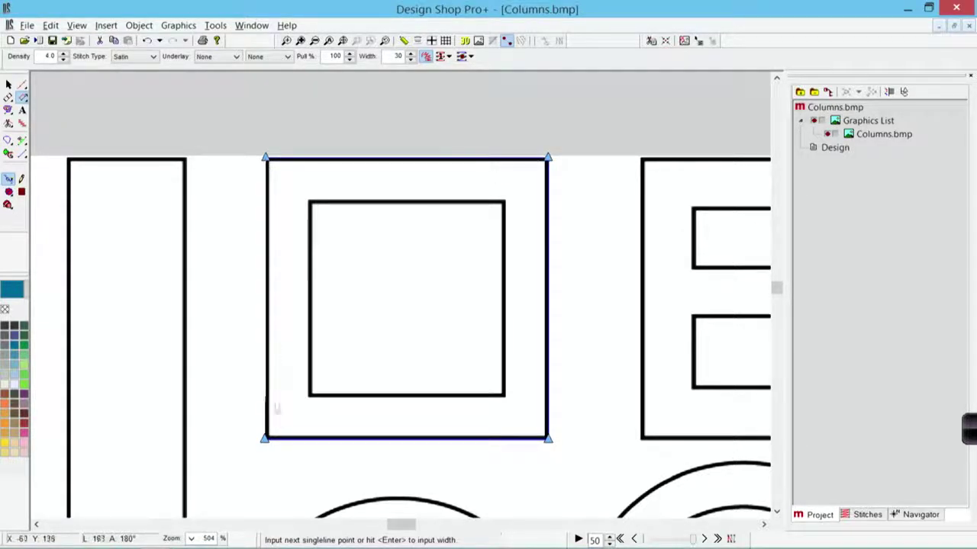
left_click(276, 430)
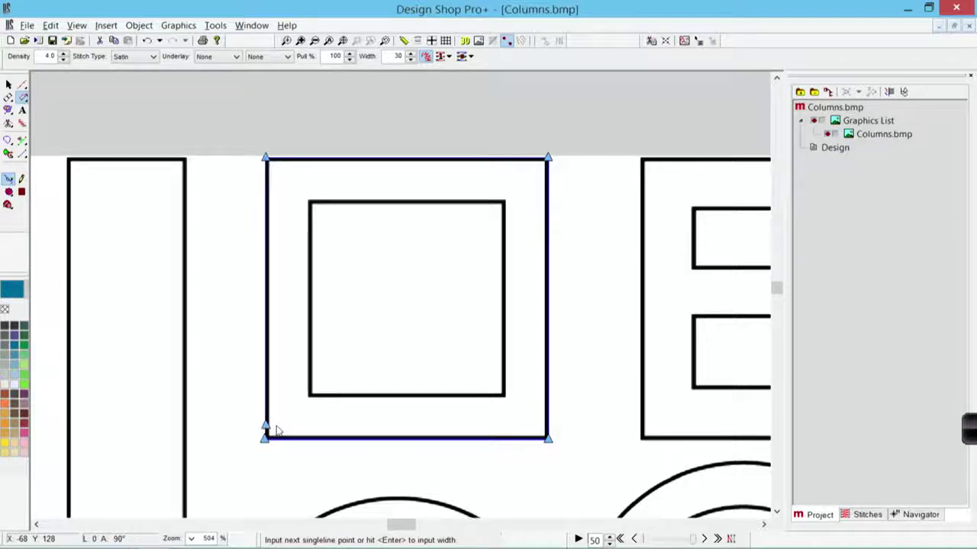
key("Return")
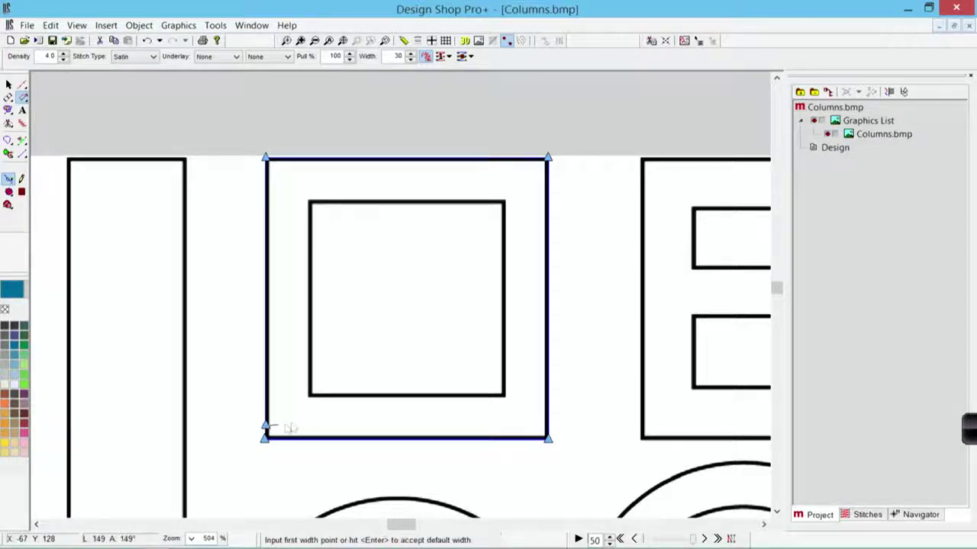
Set the width to the inner square, creating a width-31, 396-stitch satin border, and zoom into its corner
left_click(395, 397)
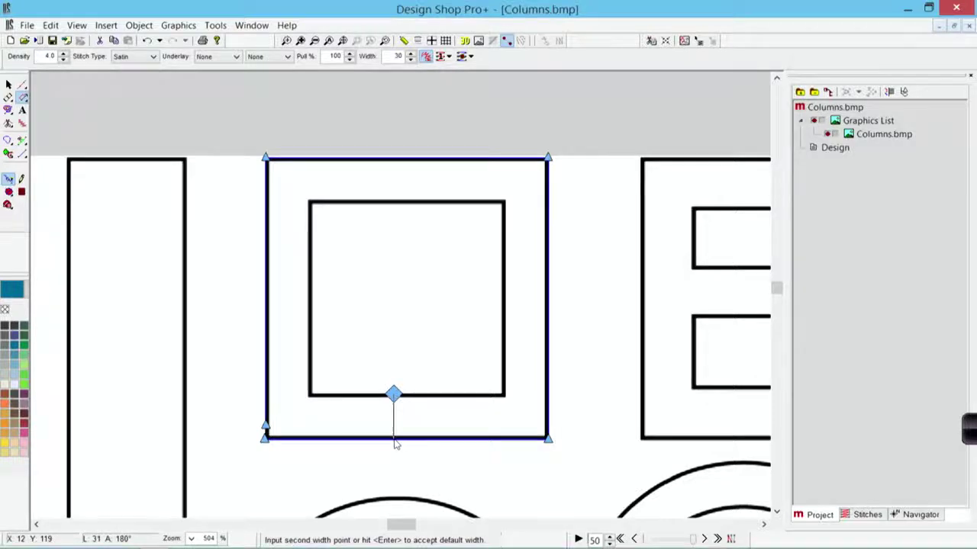
left_click(396, 445)
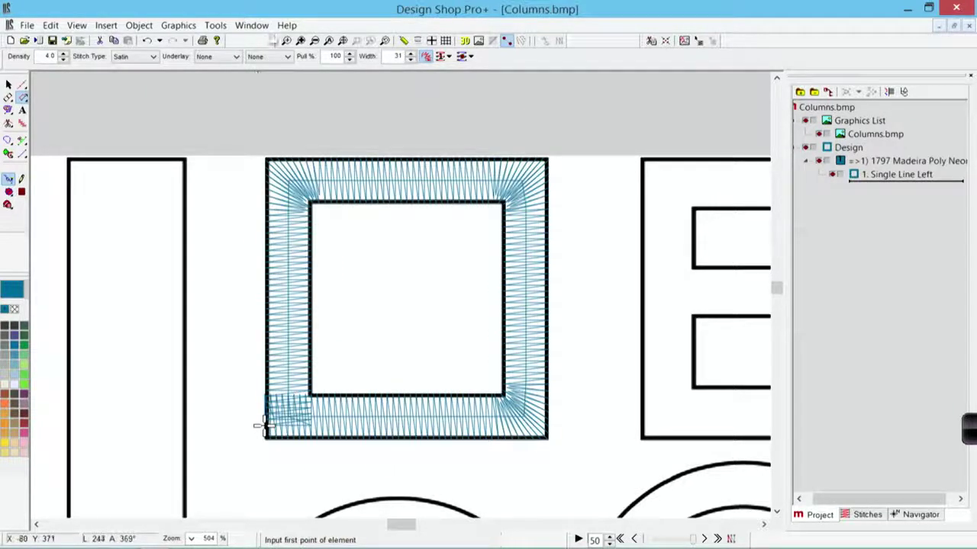
left_click(286, 41)
left_click_drag(212, 315, 375, 473)
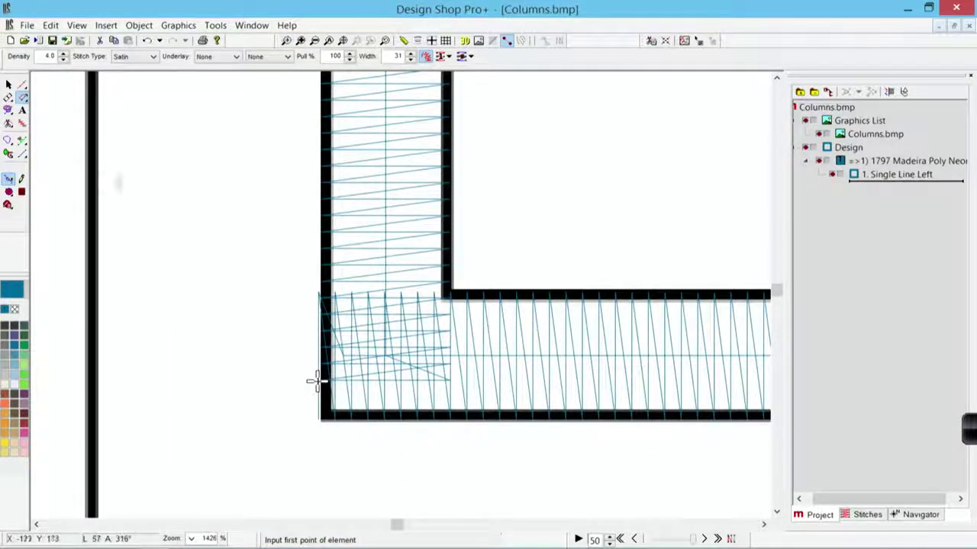
key("Escape")
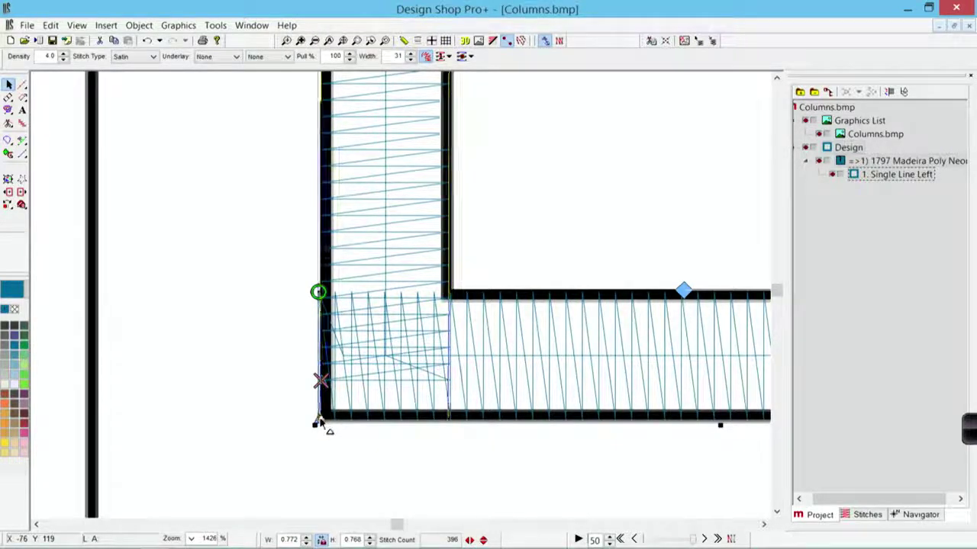
Move the border's end point to the bottom-left corner for mitred corners (369 stitches)
left_click(319, 422)
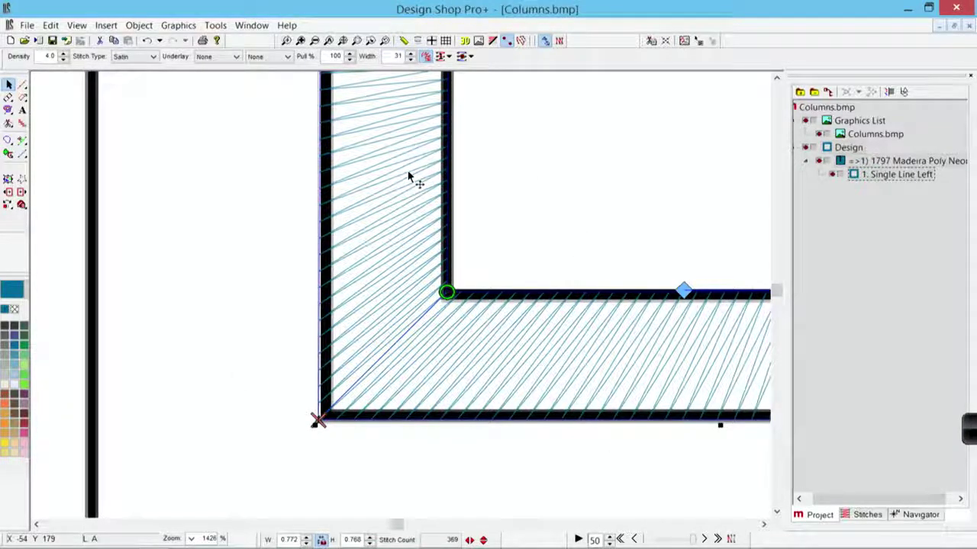
Delete the old border and redraw a Single Line Left outline through the outer square's corners
key("Delete")
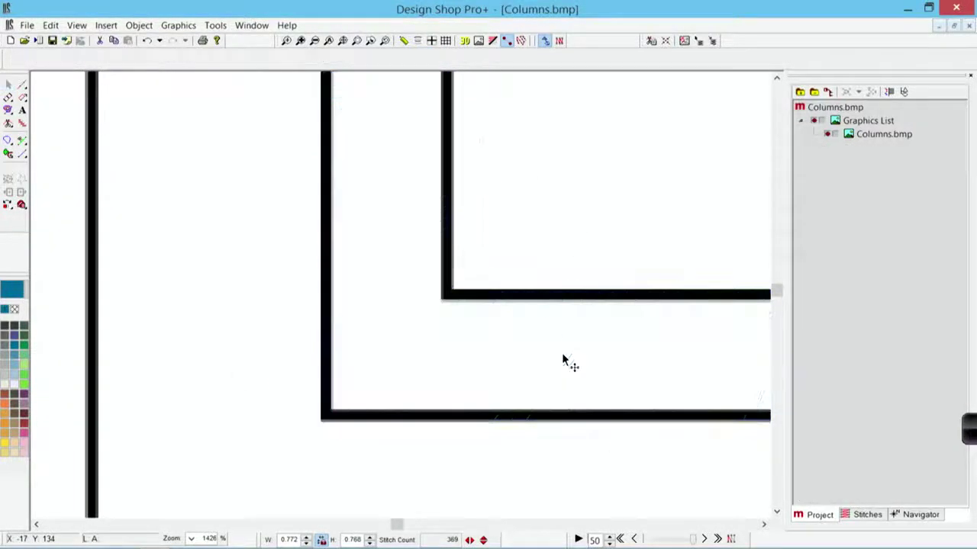
left_click(386, 41)
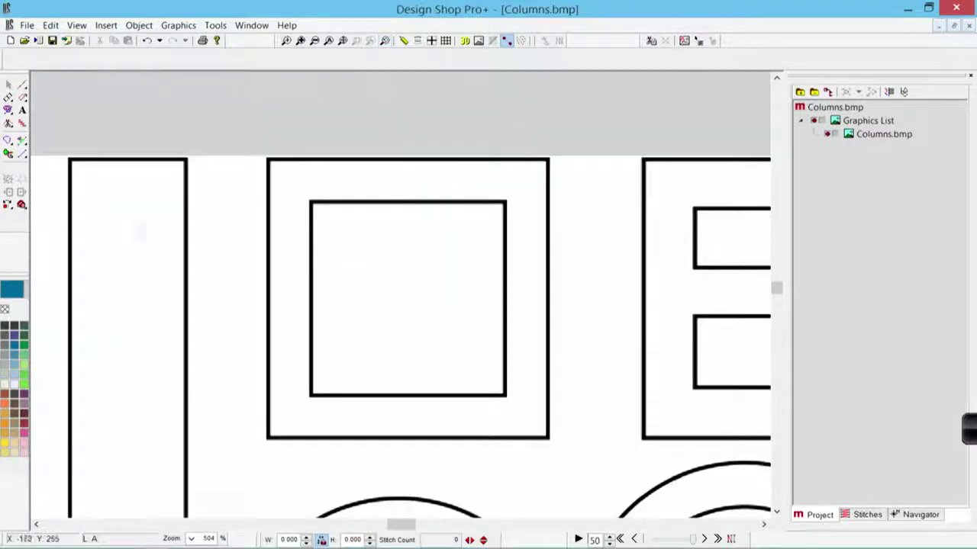
left_click(22, 98)
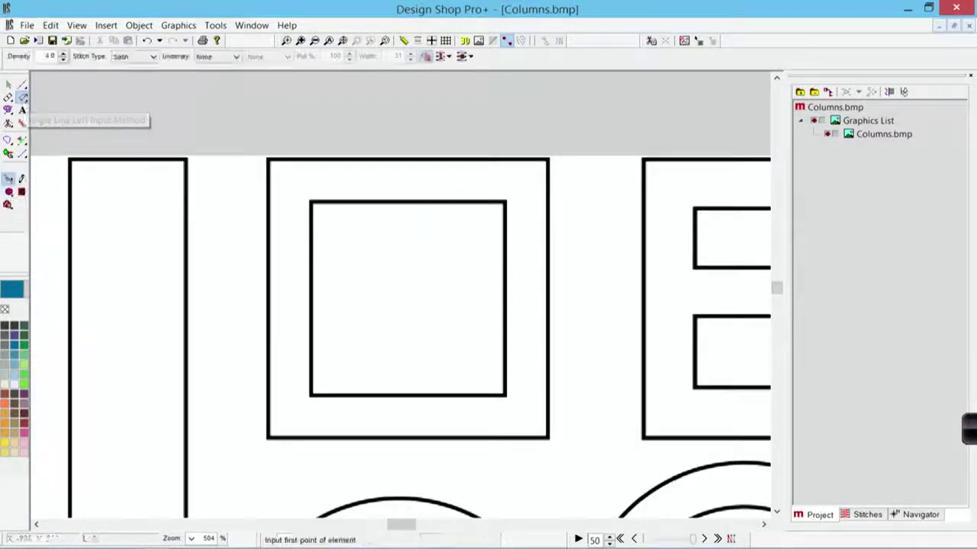
left_click(267, 441)
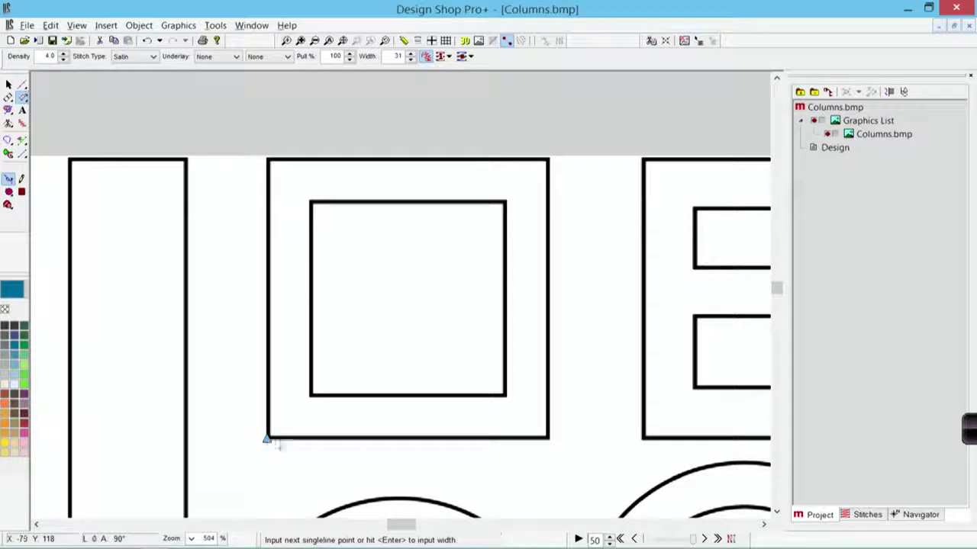
left_click(551, 439)
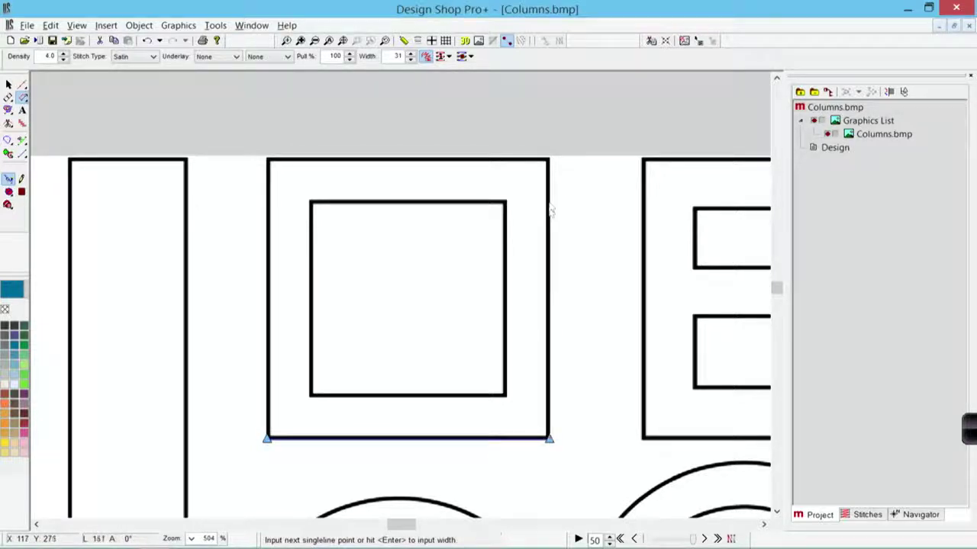
left_click(550, 158)
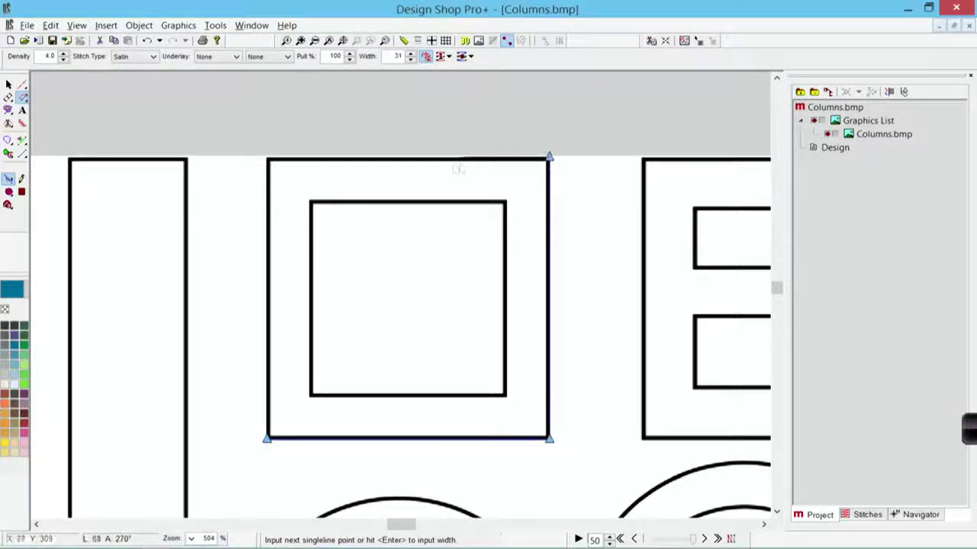
left_click(267, 171)
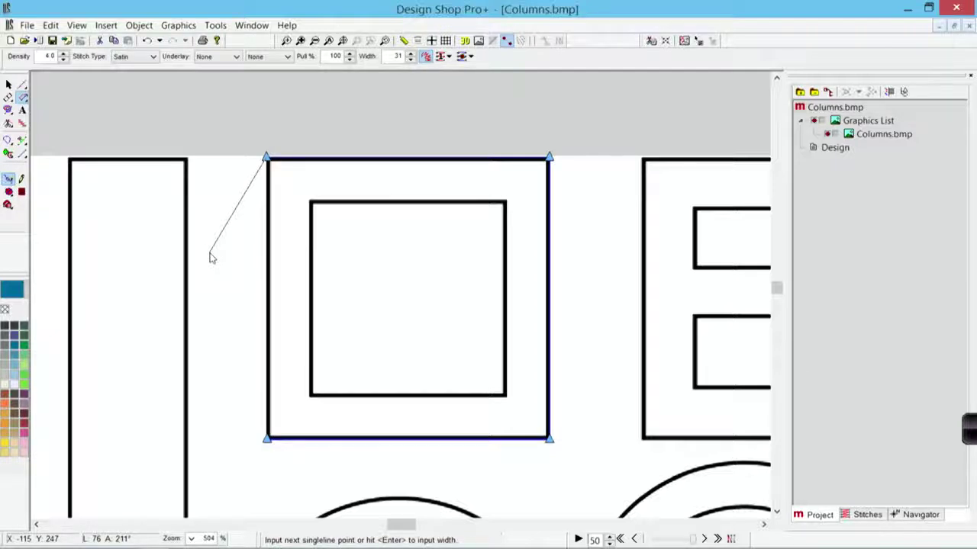
Set the width from the outer top edge to the inner square, giving a 365-stitch border
key("Return")
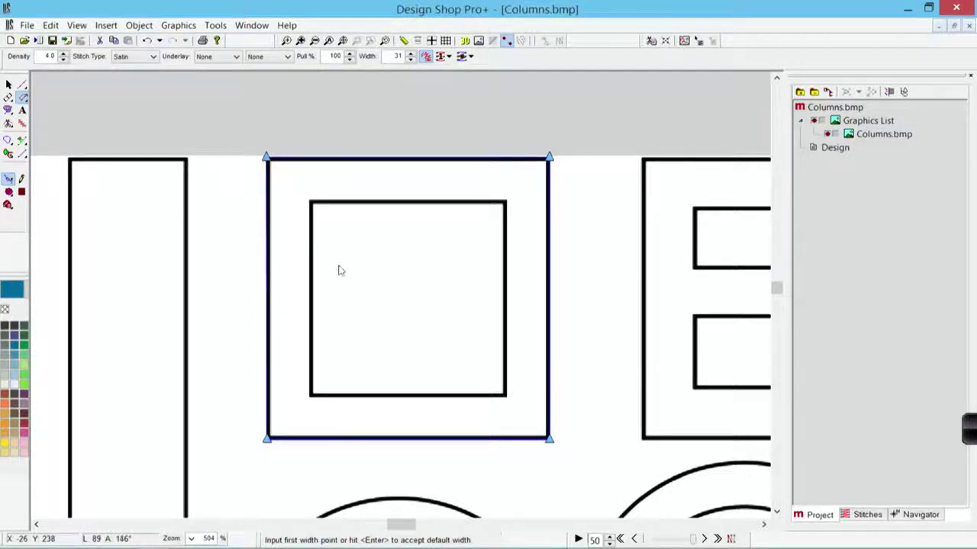
left_click(385, 158)
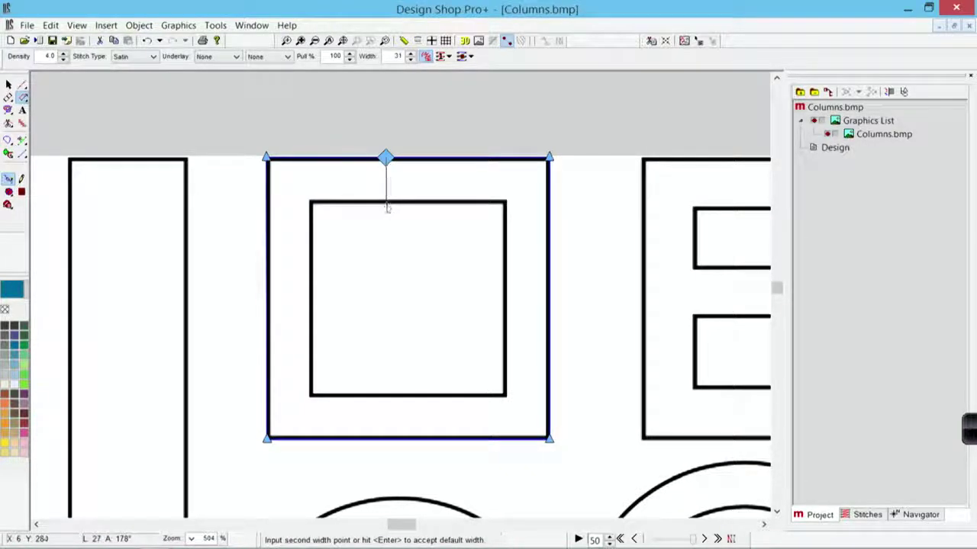
left_click(386, 208)
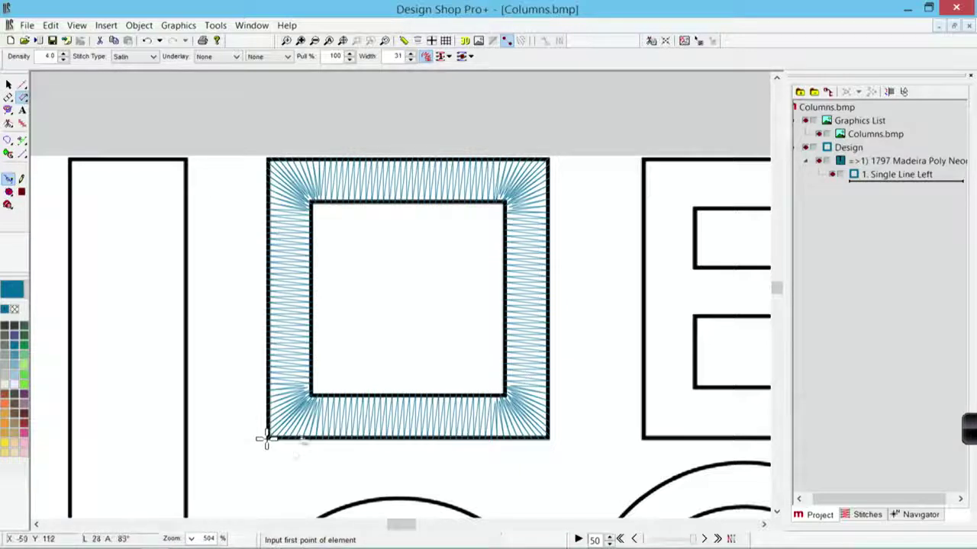
key("Escape")
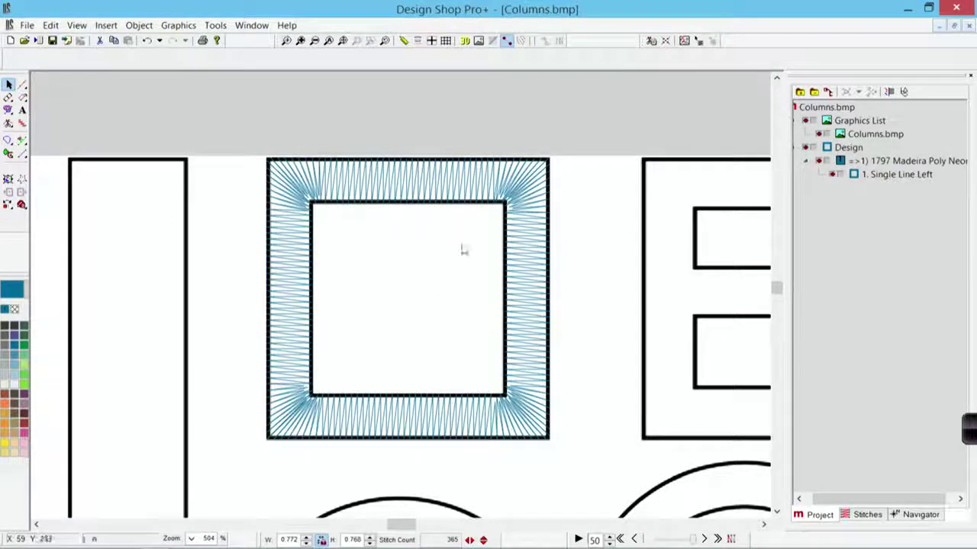
scroll(467, 252, "up", 5)
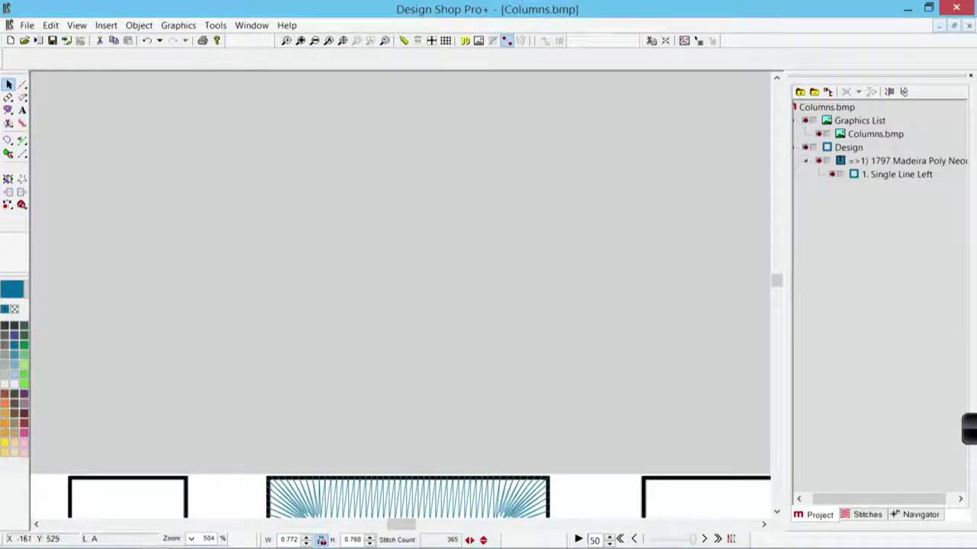
Draw a five-point Single Line Center zigzag test column above the design at default width
left_click(22, 98)
left_click(36, 98)
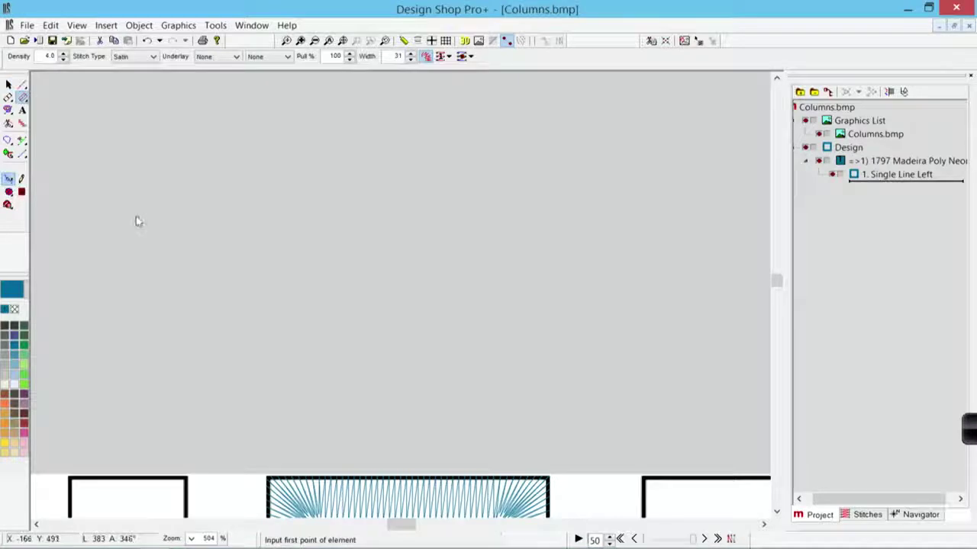
left_click(117, 272)
left_click(219, 164)
left_click(362, 176)
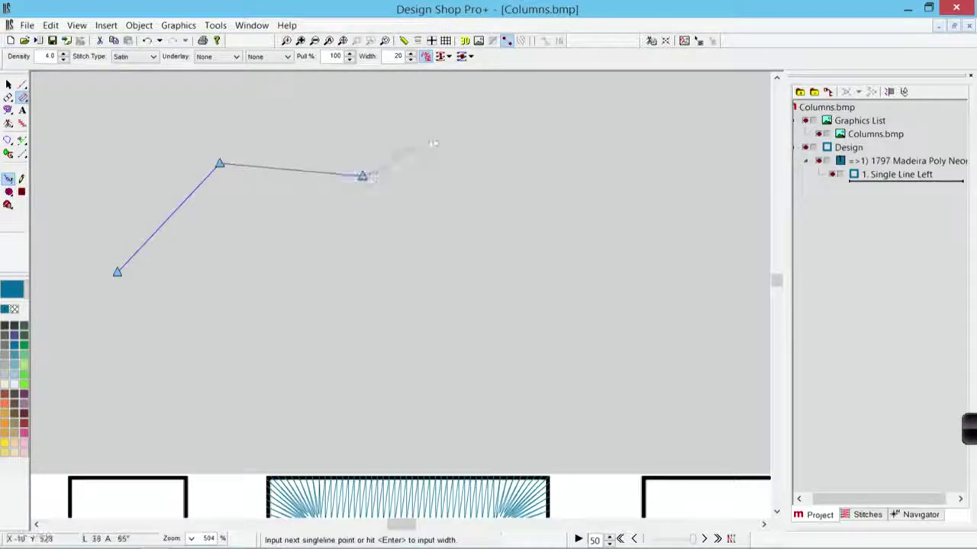
left_click(475, 123)
left_click(608, 196)
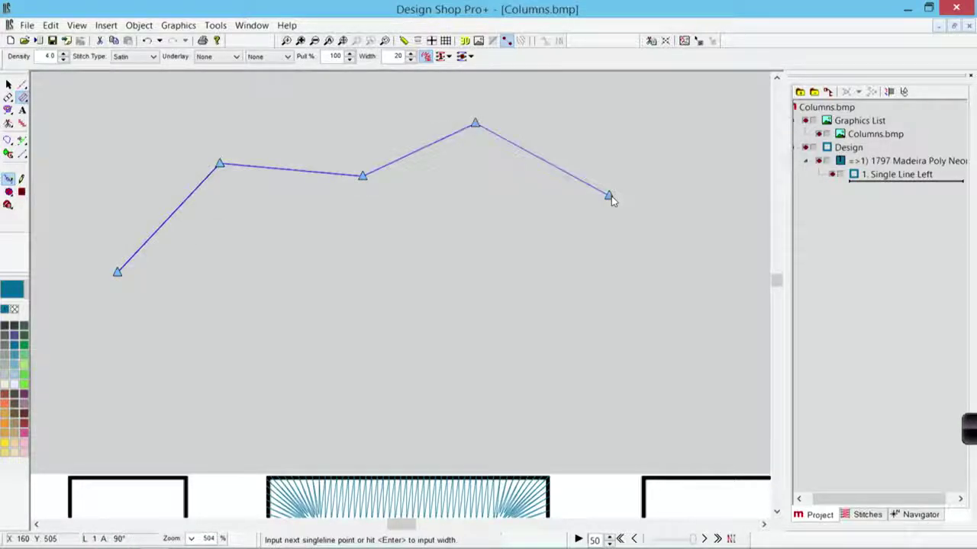
key("Return")
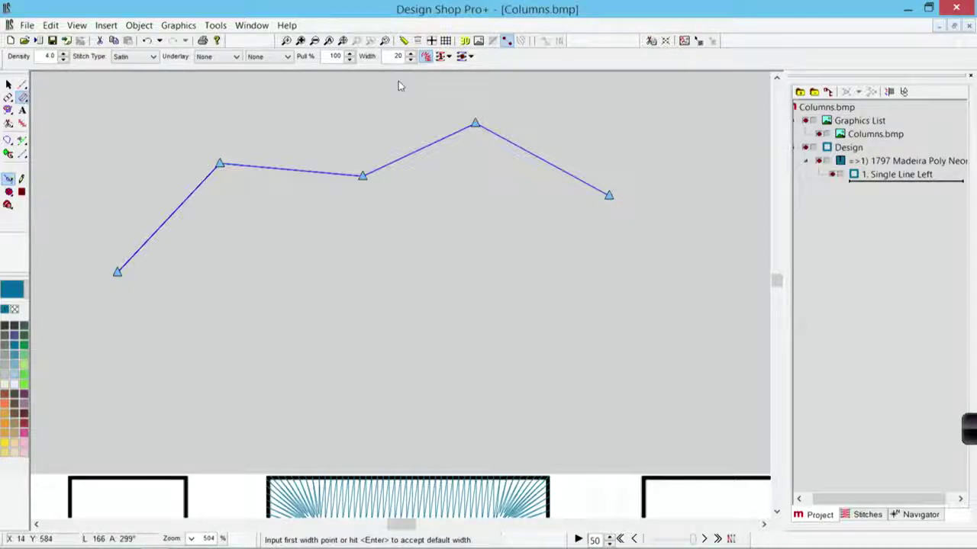
key("Return")
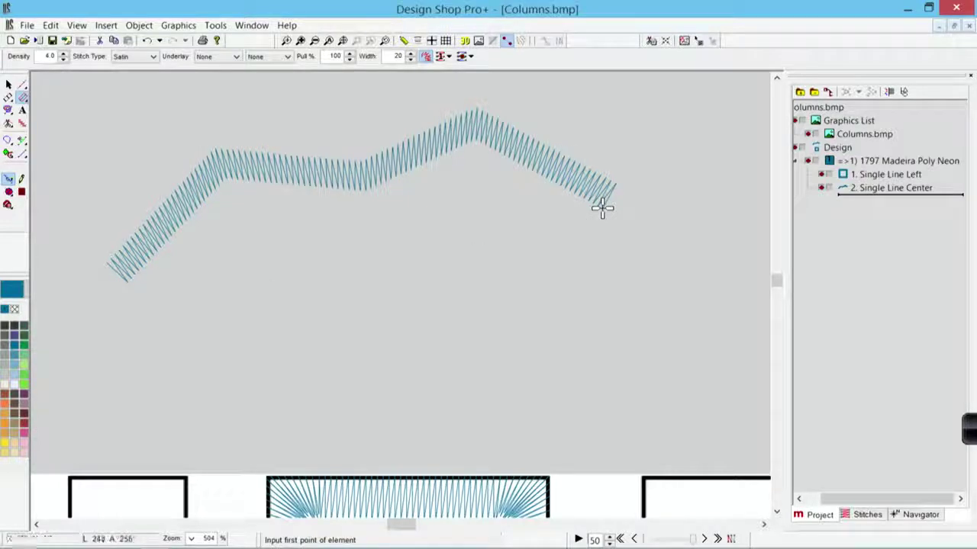
Draw a closed 345-stitch arch-shaped test column below the zigzag at default width
left_click(225, 403)
key("Return")
left_click(328, 256)
left_click(544, 283)
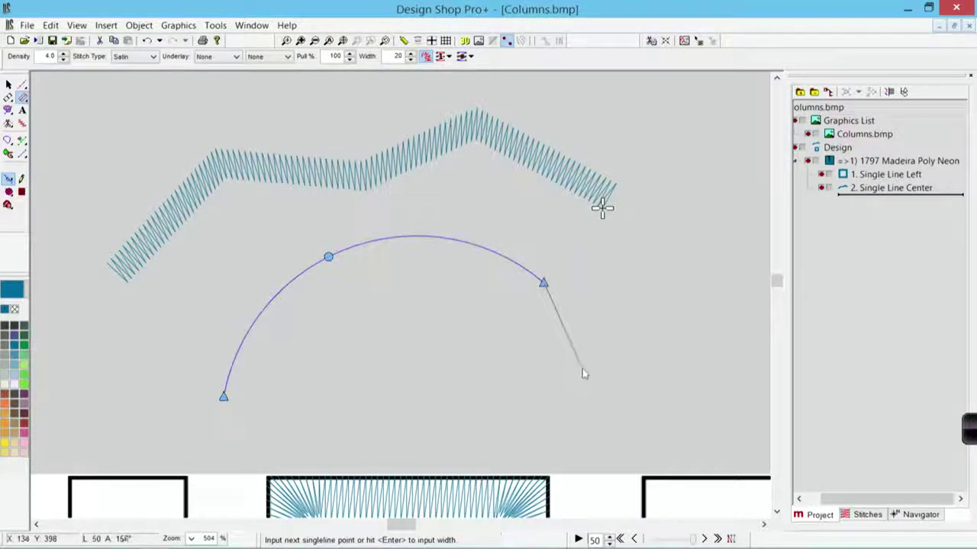
left_click(586, 423)
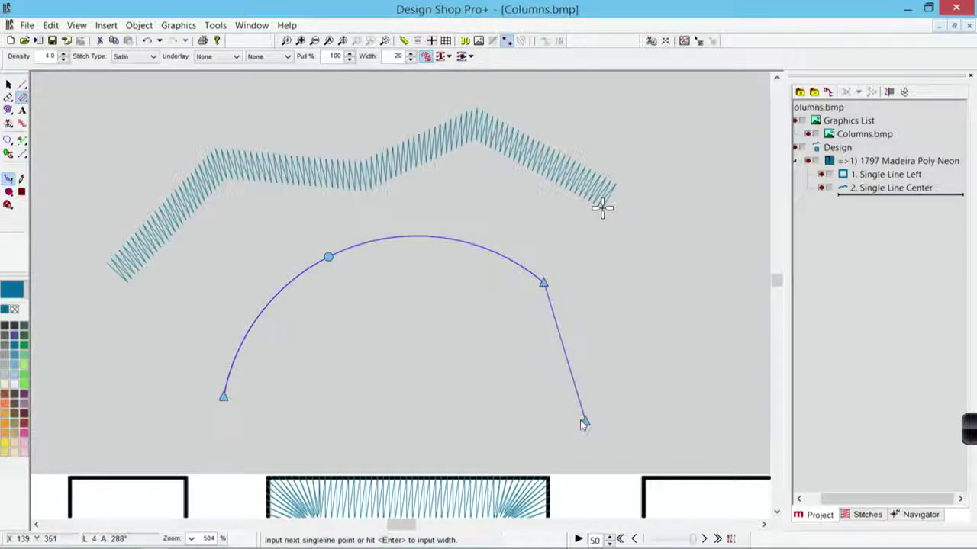
key("Return")
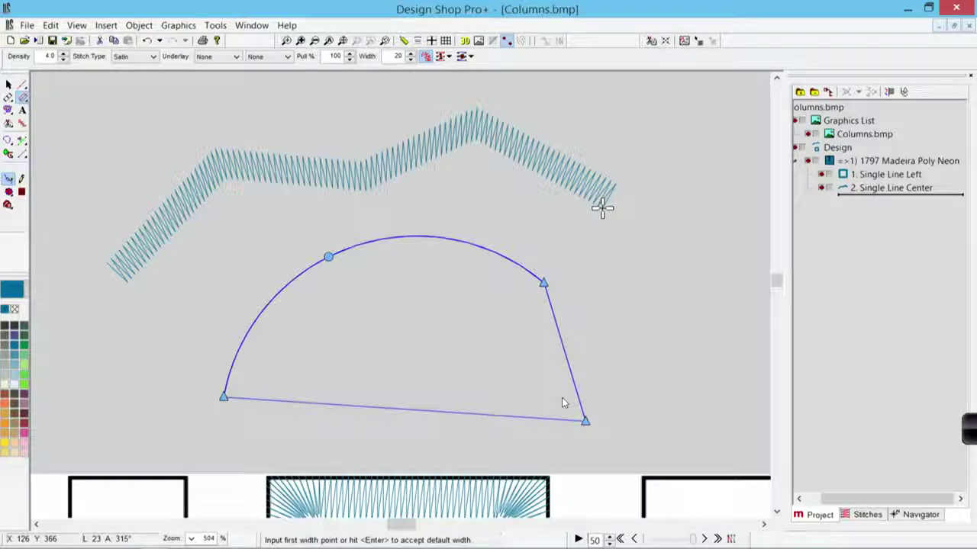
key("Return")
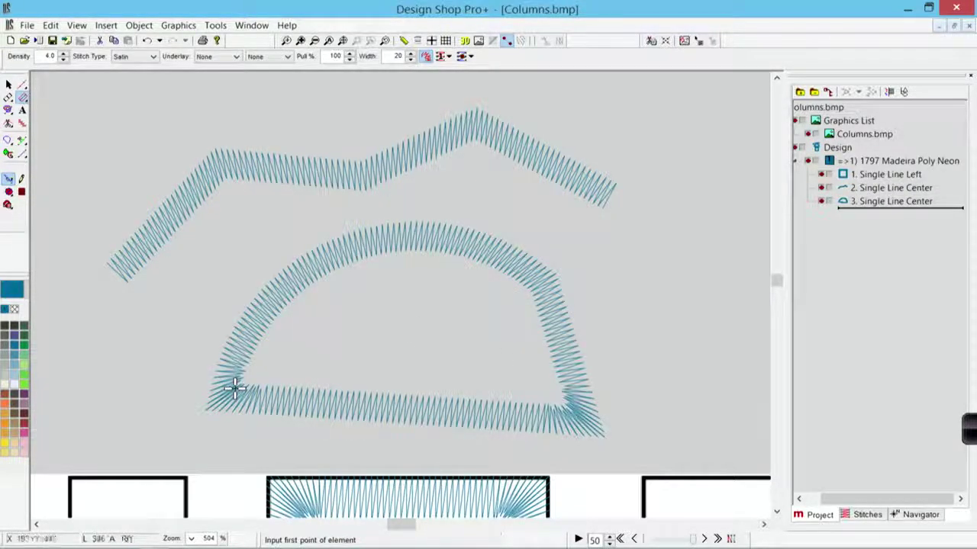
key("Escape")
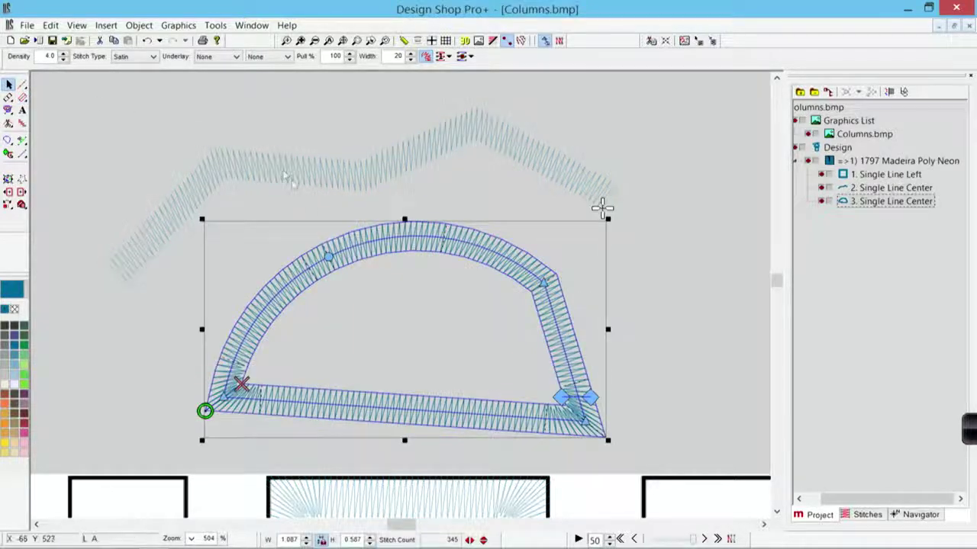
Delete the zigzag and arch test columns, leaving only the square's satin border
left_click(386, 172, "ctrl")
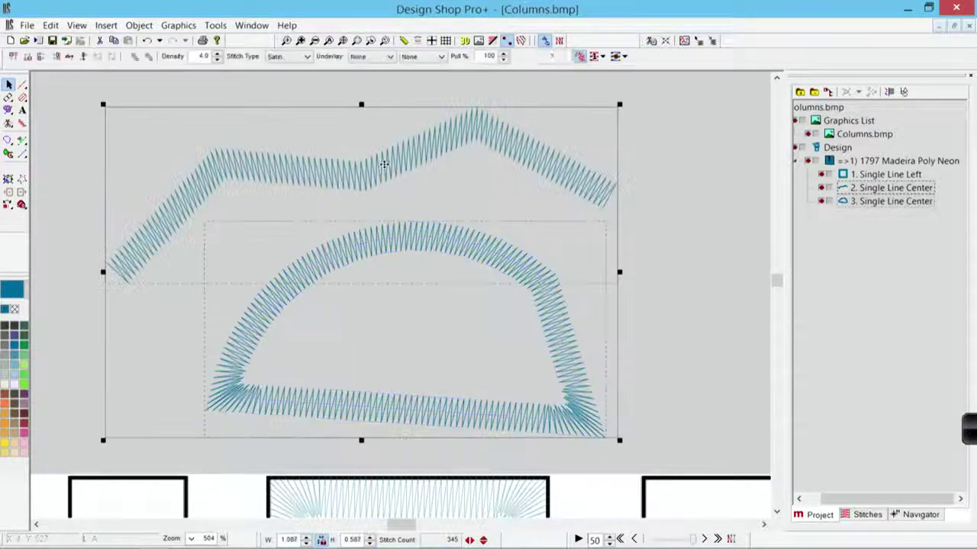
key("Delete")
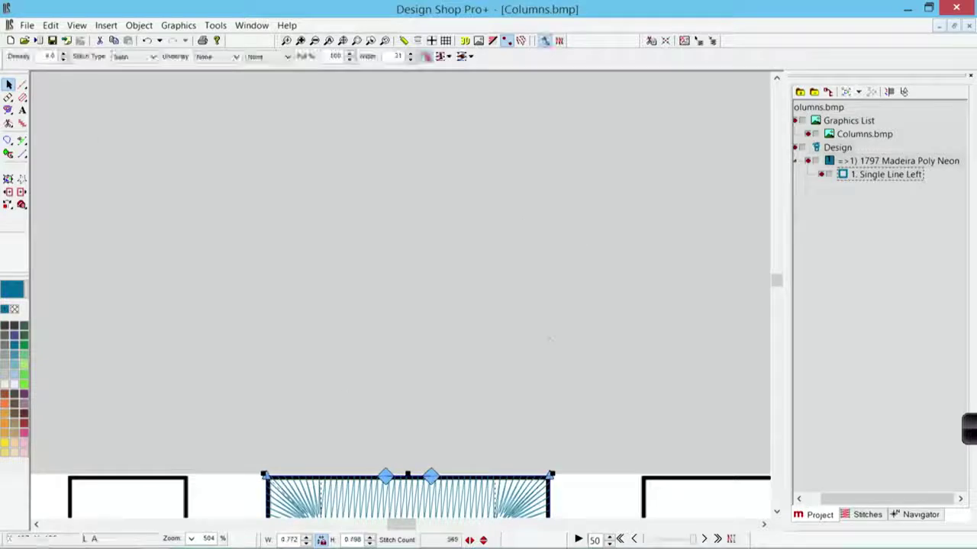
scroll(550, 344, "down", 2)
scroll(551, 343, "down", 4)
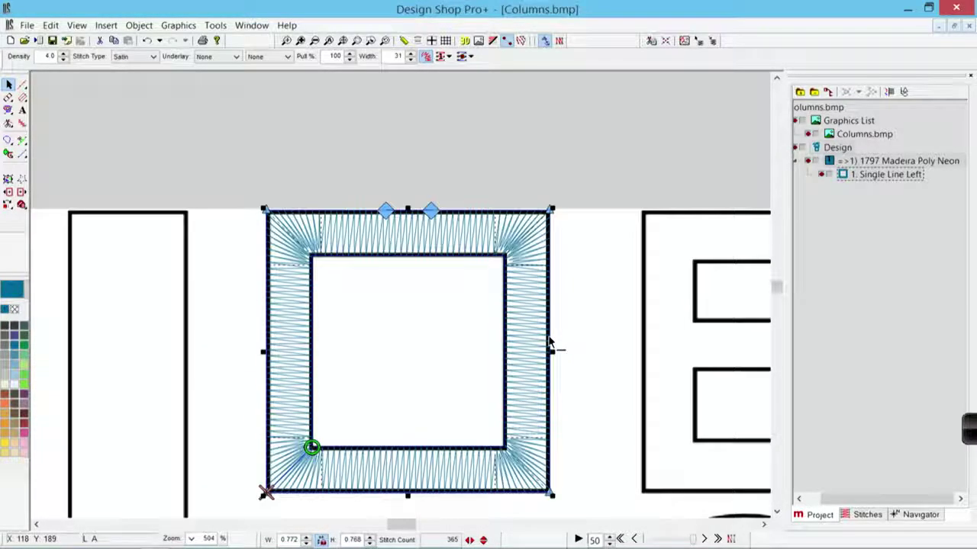
scroll(549, 340, "up", 1)
scroll(550, 340, "right", 6)
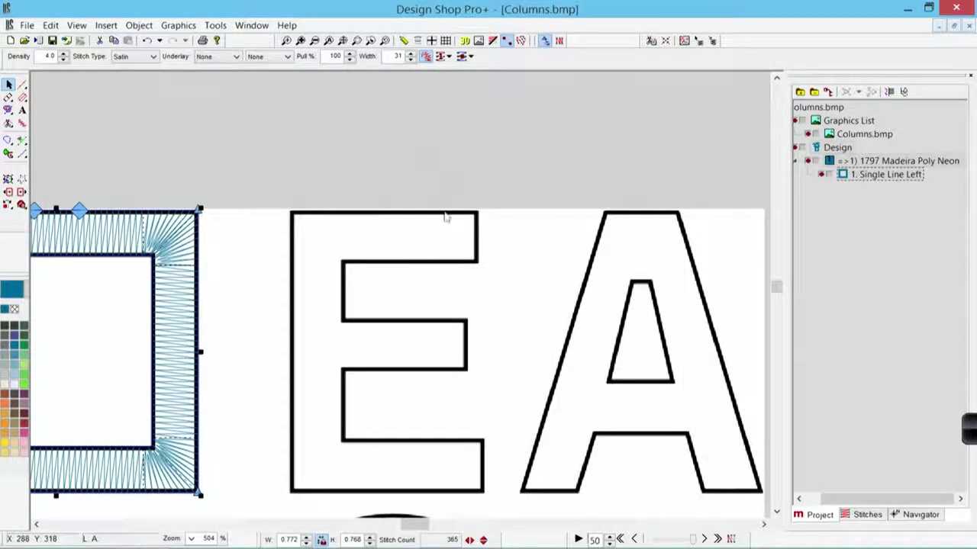
left_click(435, 414)
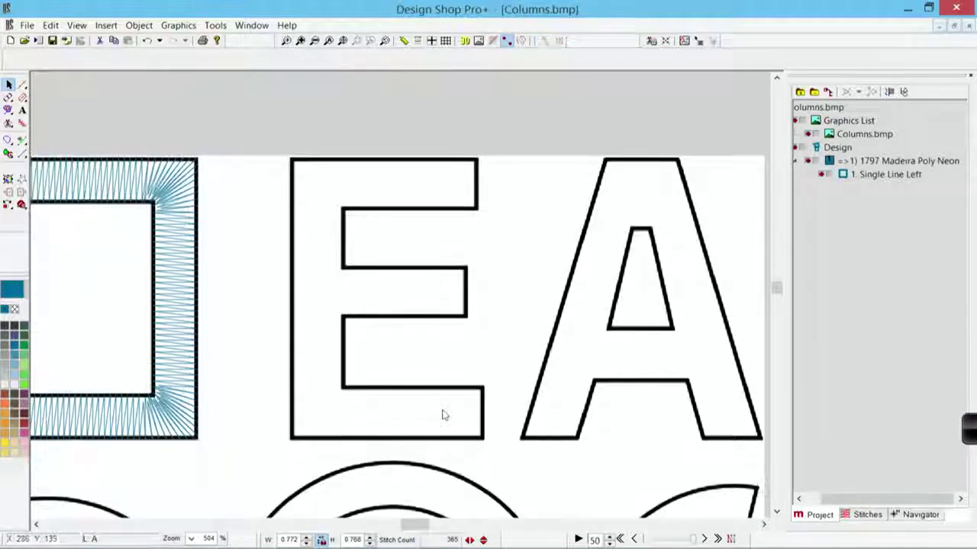
scroll(442, 415, "down", 1)
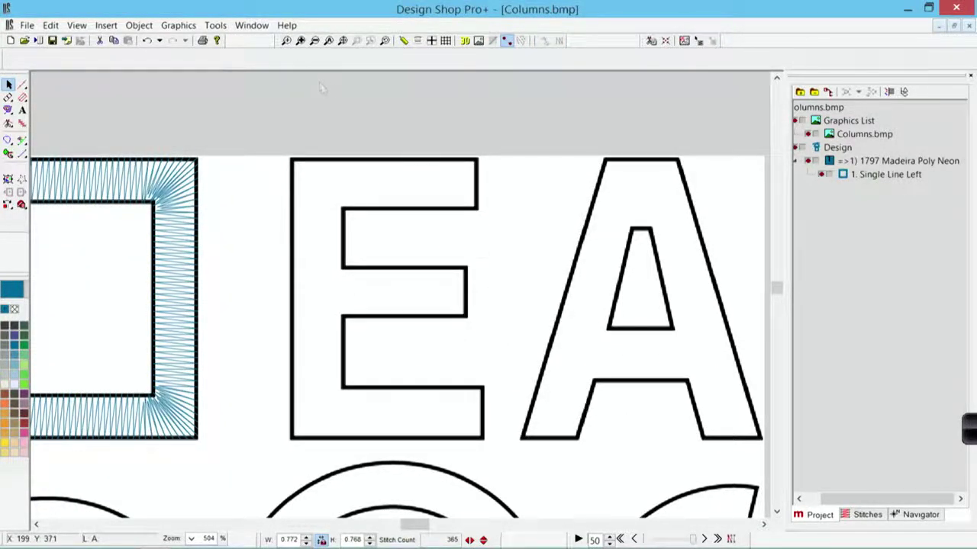
Zoom in closely on the letter E and activate Single Line Center input at width 20
left_click(286, 40)
left_click_drag(255, 109, 513, 471)
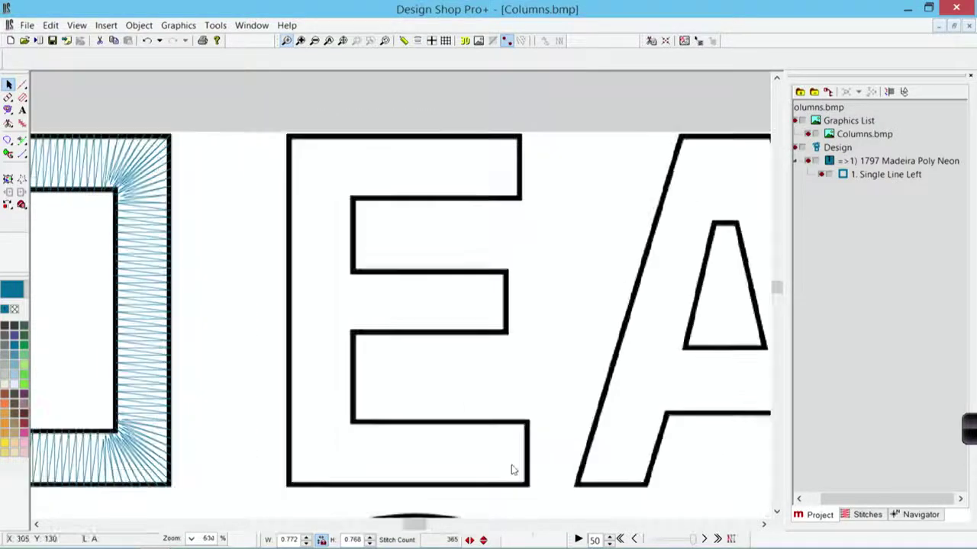
left_click(23, 101)
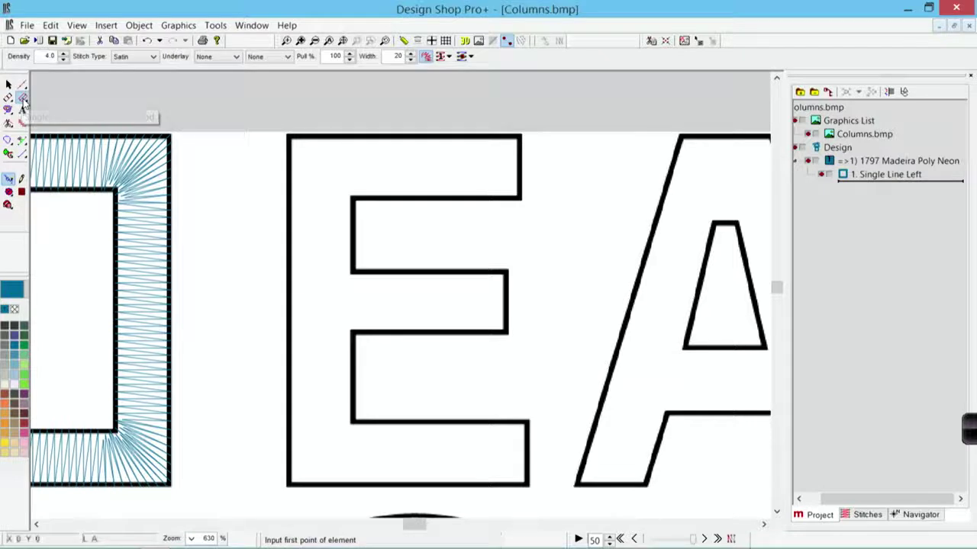
Trace the E's top arm, left side and bottom arm with single-line satin points
left_click(355, 200)
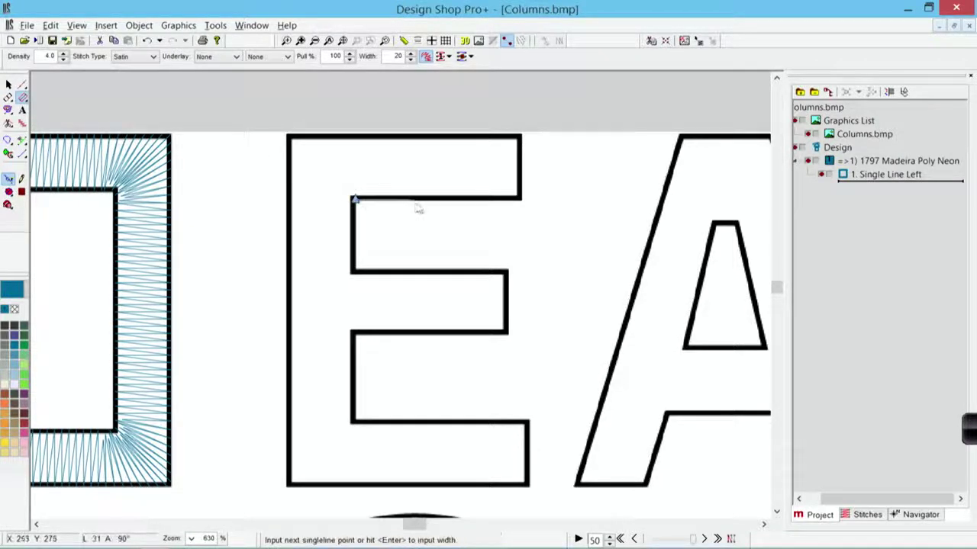
left_click(522, 200)
left_click(521, 135)
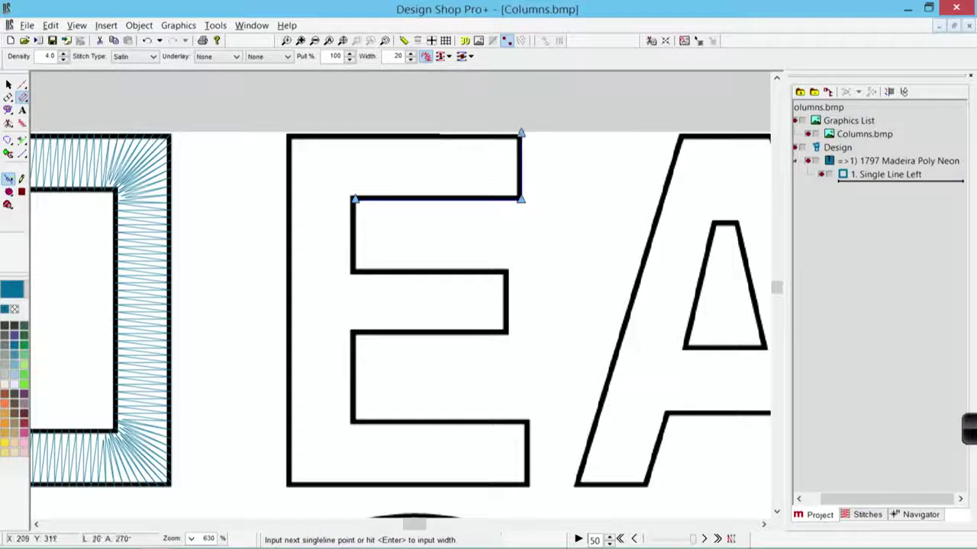
left_click(286, 134)
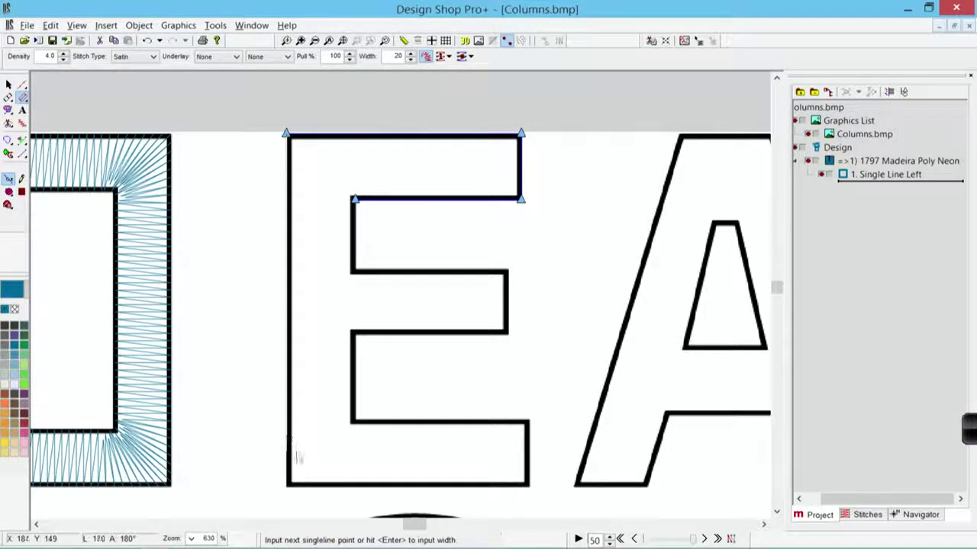
left_click(286, 485)
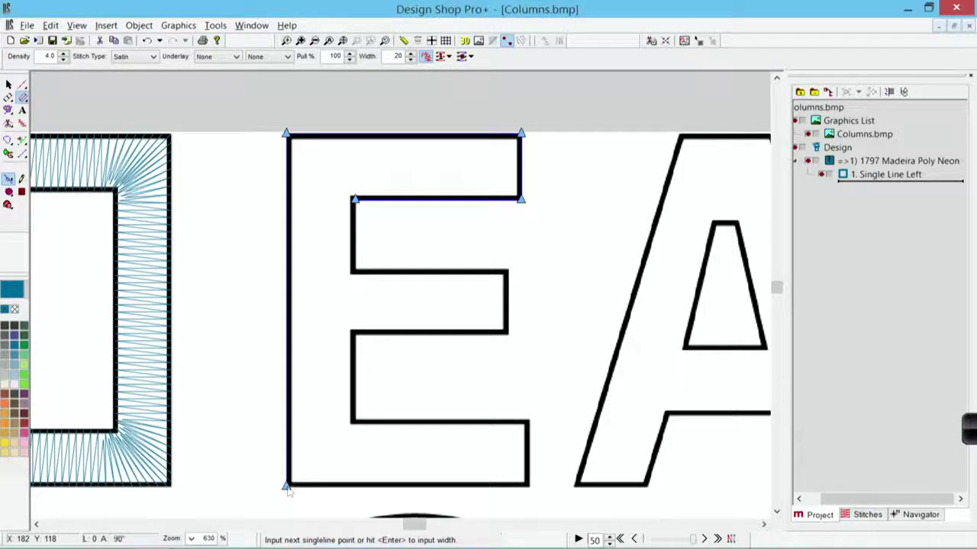
left_click(529, 485)
left_click(530, 419)
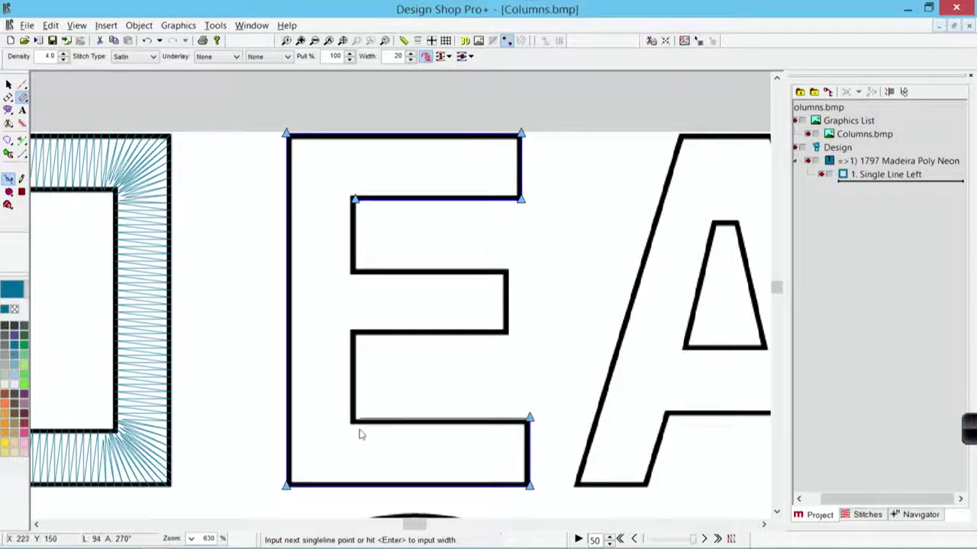
left_click(354, 419)
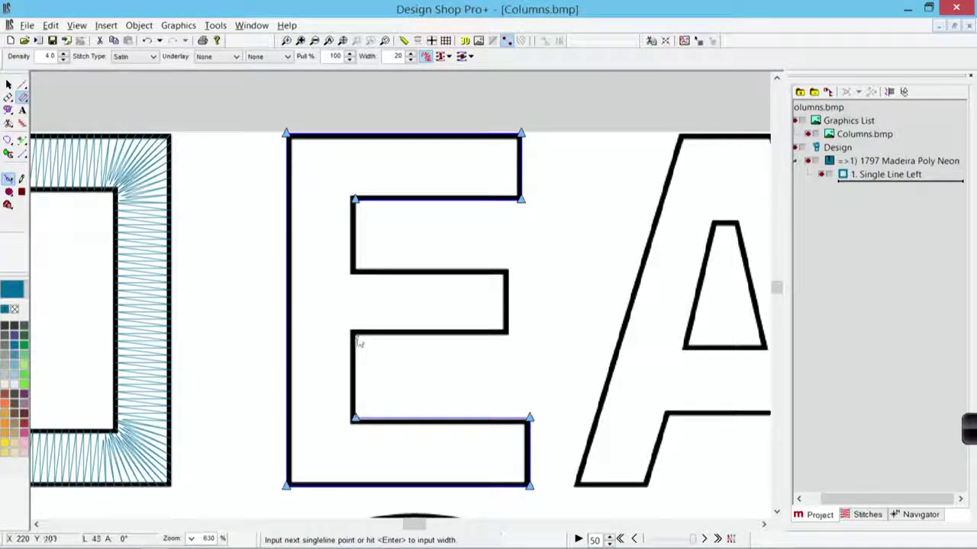
Close the outline around the middle bar and accept the default width of 20
left_click(354, 333)
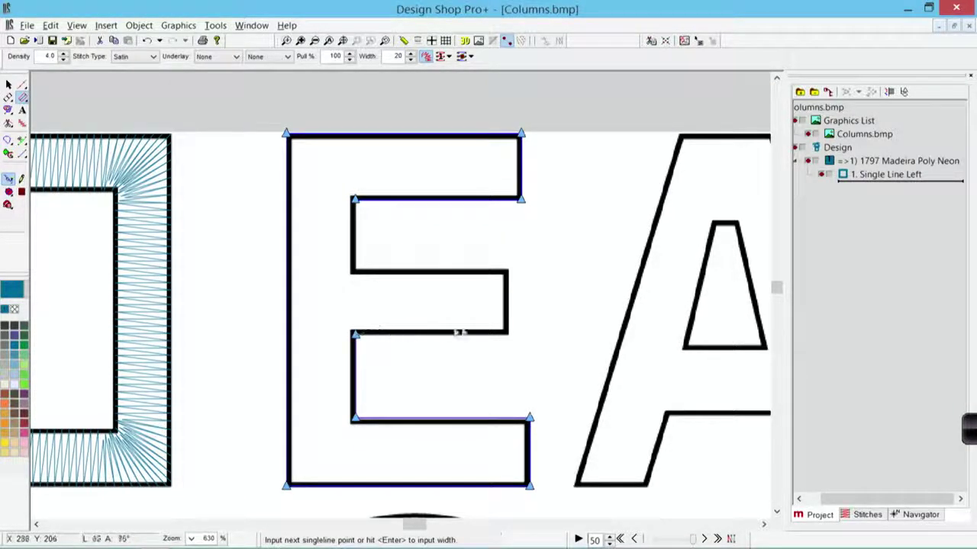
left_click(507, 334)
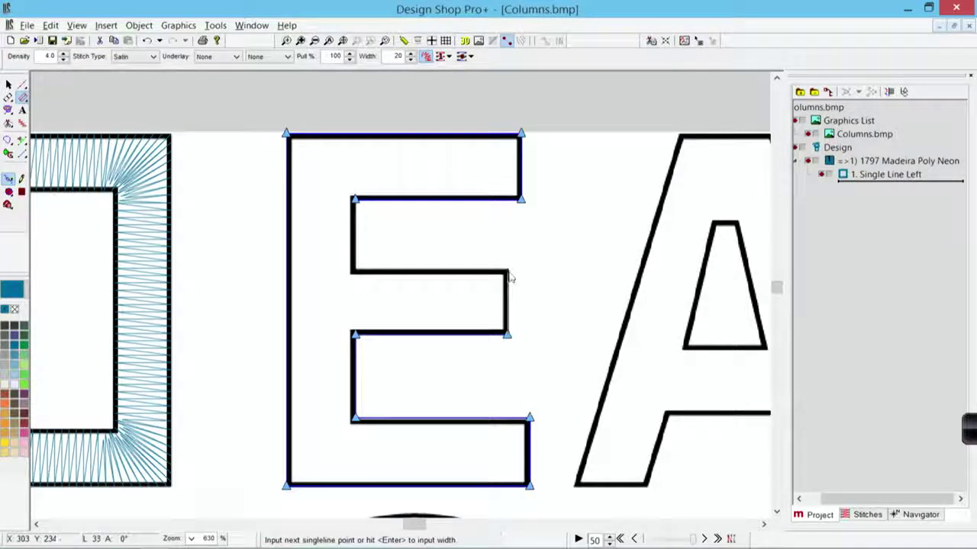
left_click(508, 272)
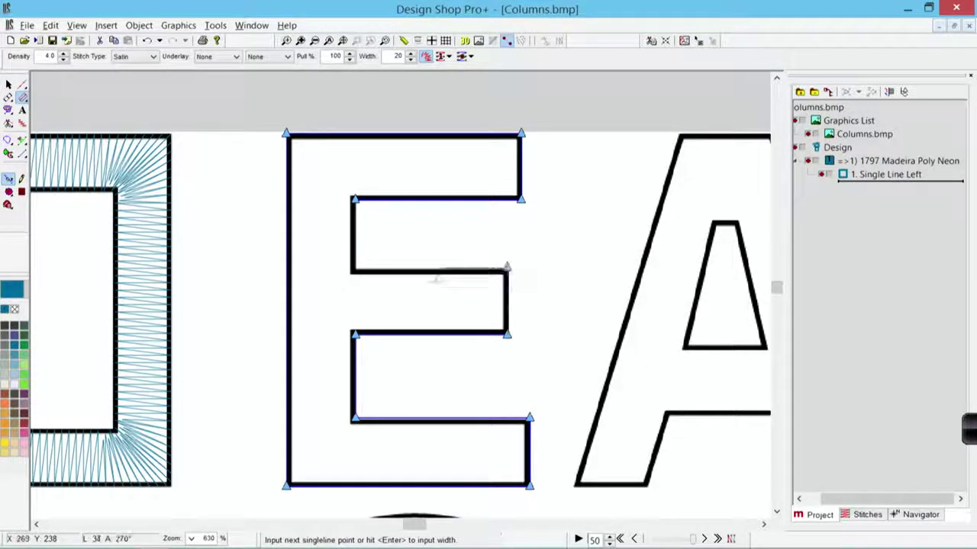
left_click(357, 280)
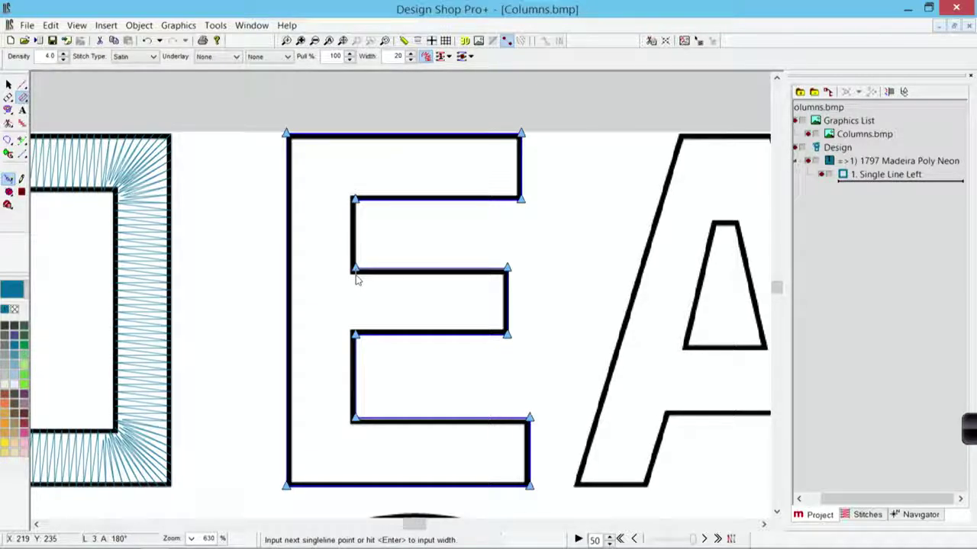
key("Return")
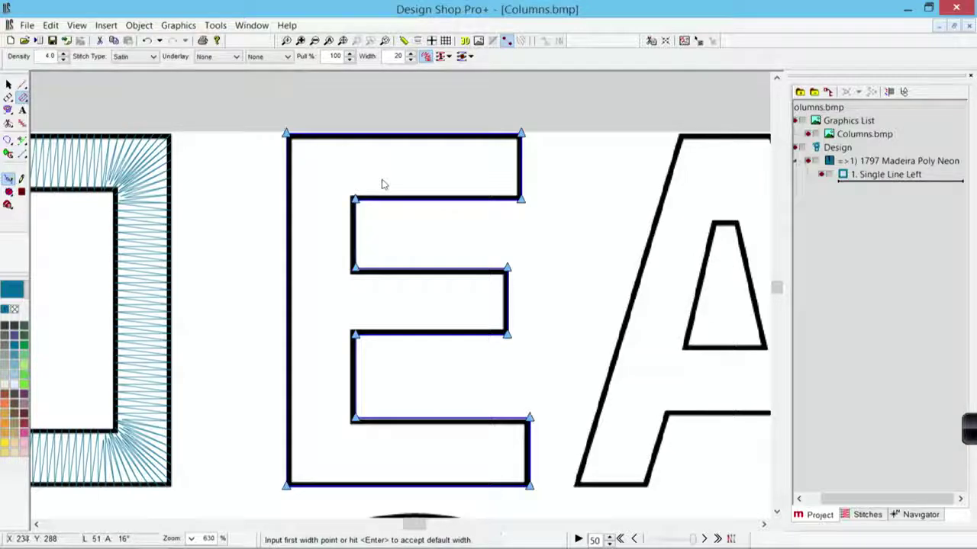
key("Return")
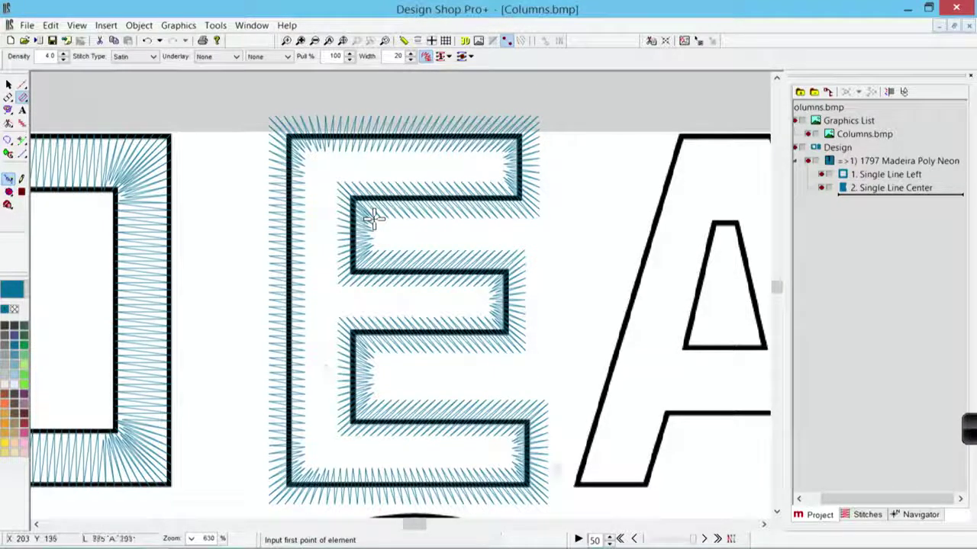
left_click(21, 84)
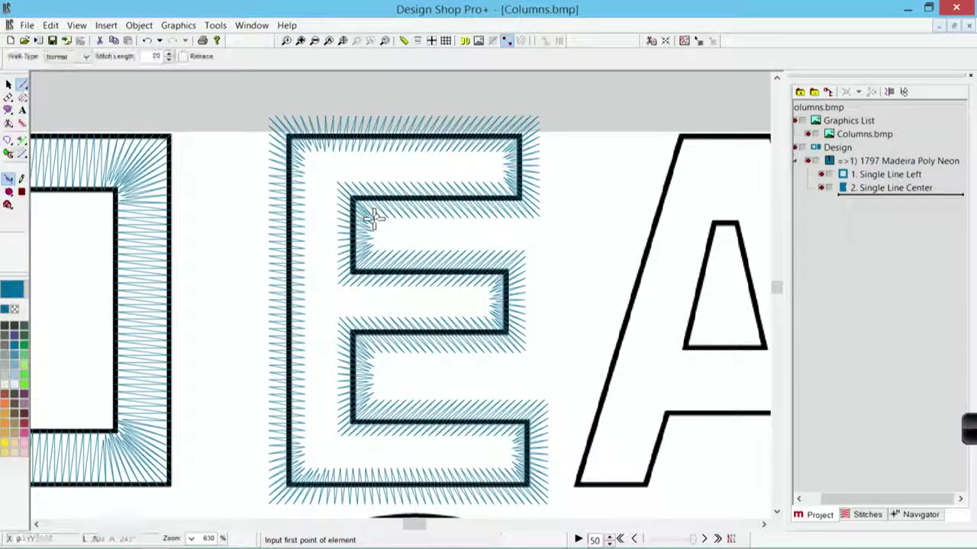
Draw a walk-stitch line inside the E through its top, left side, bottom and middle bar
left_click(24, 396)
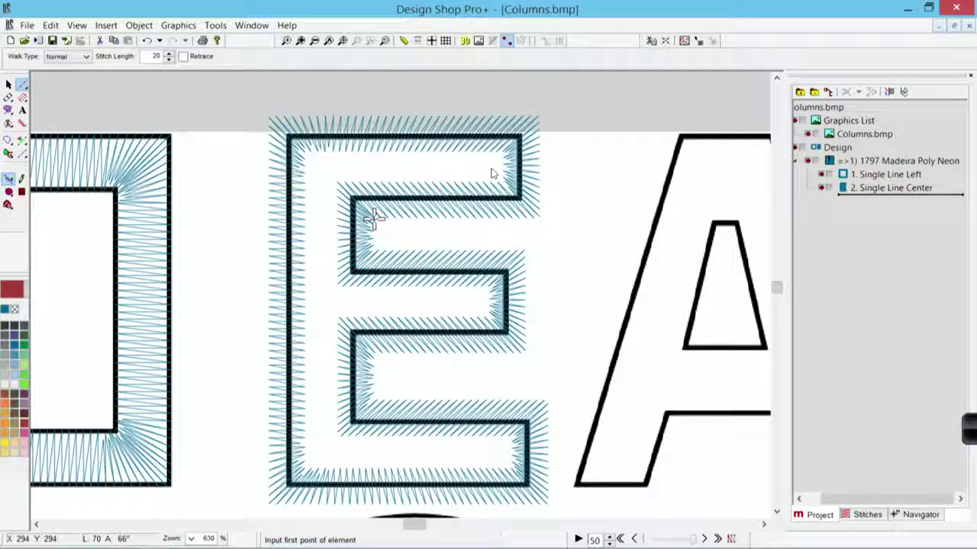
left_click(909, 177)
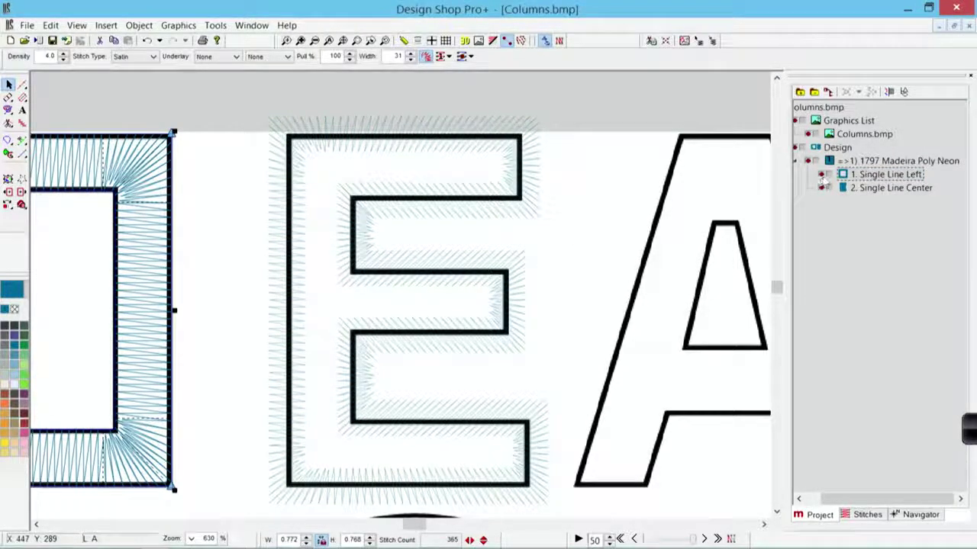
left_click(22, 85)
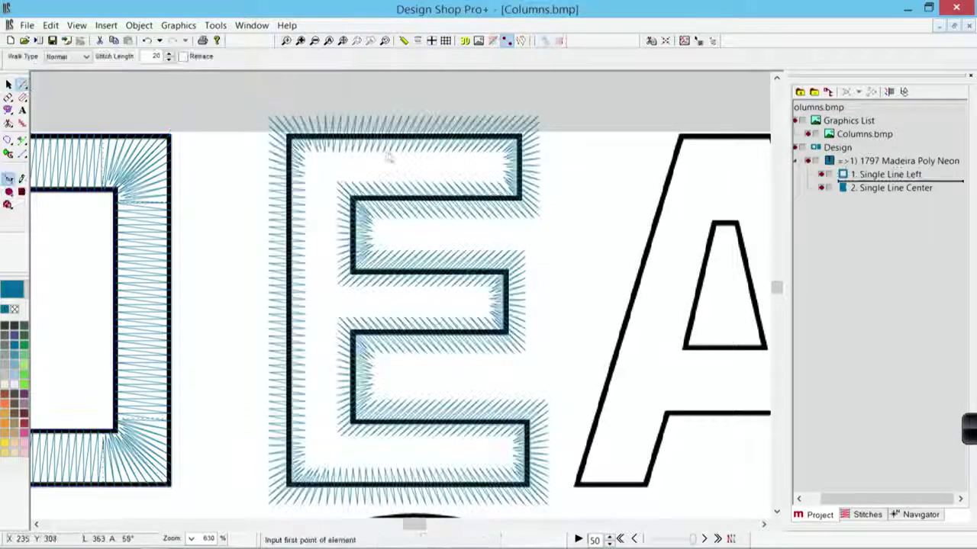
left_click(475, 162)
left_click(320, 162)
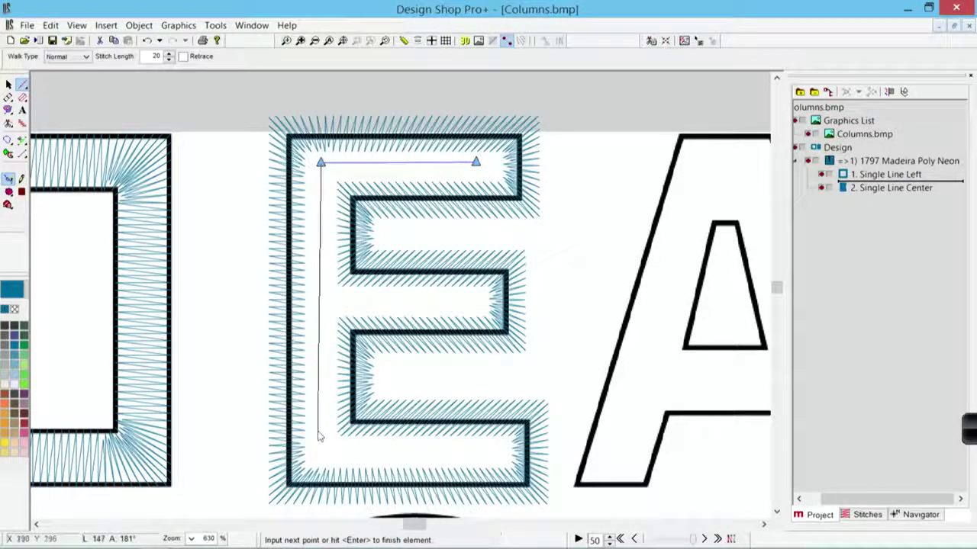
left_click(323, 457)
left_click(490, 456)
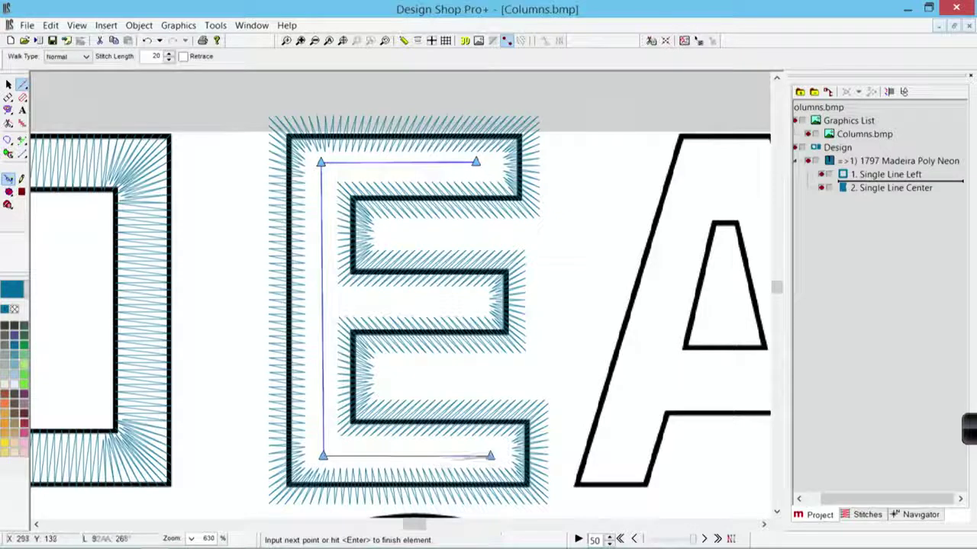
left_click(322, 305)
left_click(489, 306)
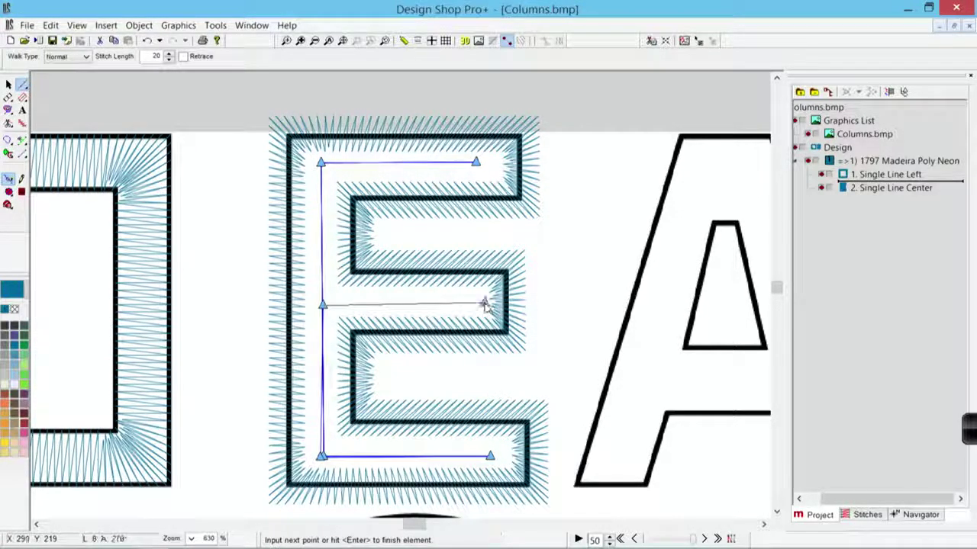
key("Return")
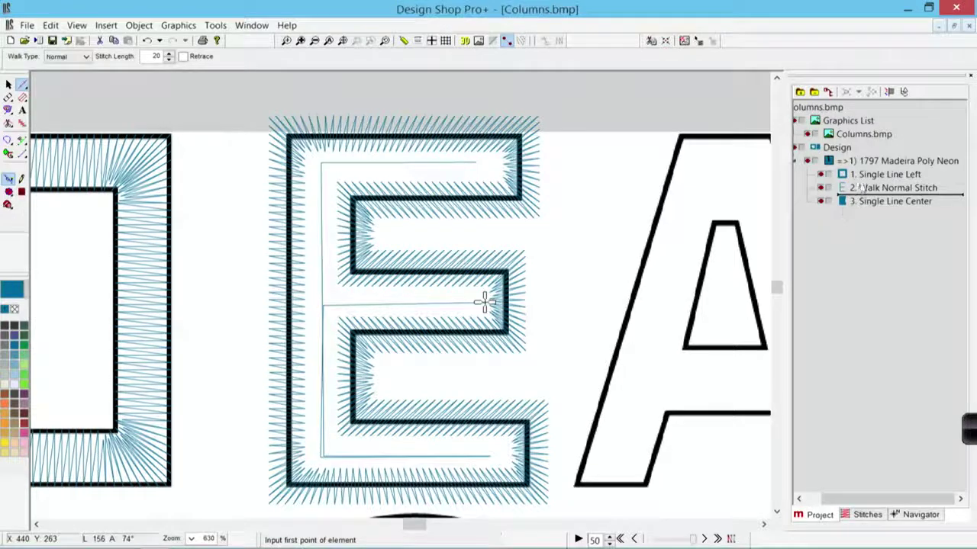
Give the new walk line red 1821 Madeira Poly Neon thread
key("Escape")
left_click(484, 303)
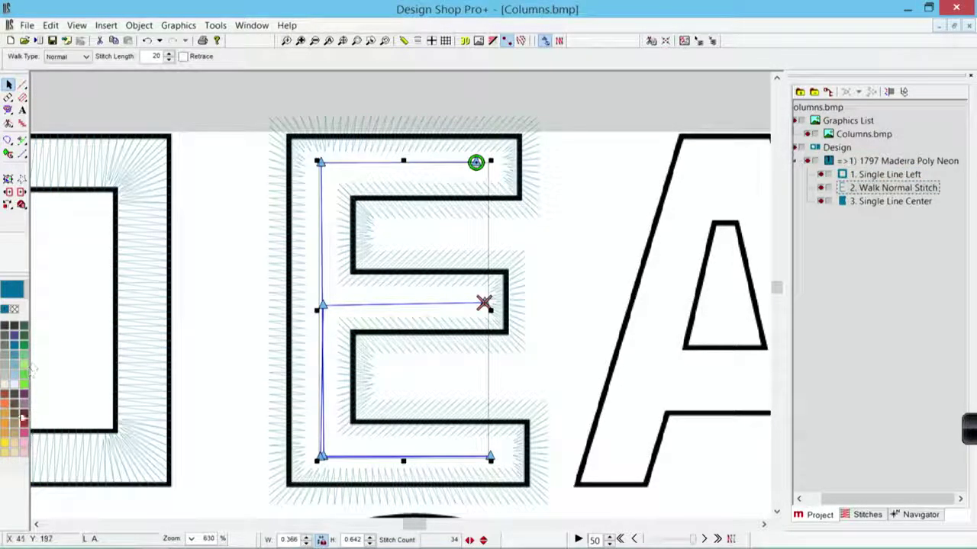
left_click(24, 419)
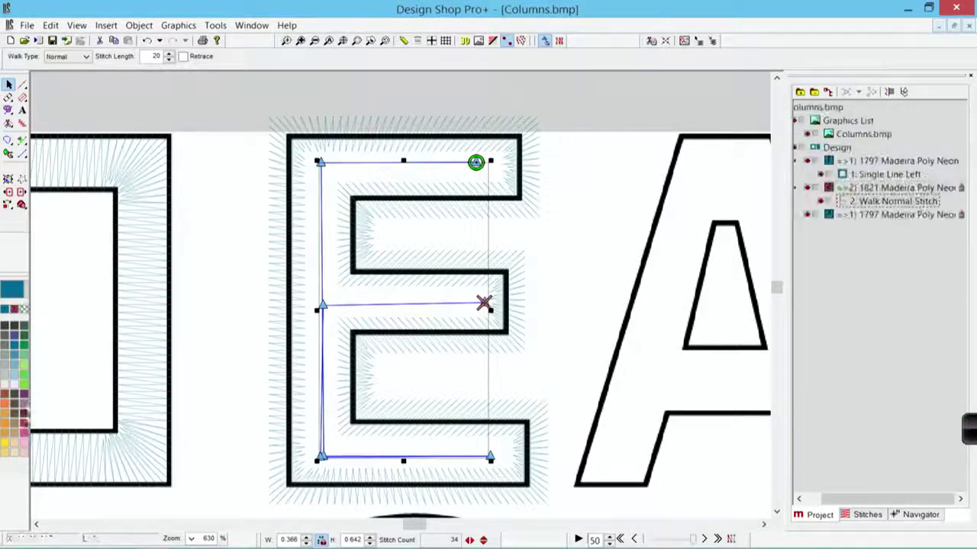
Fill the E's middle bar with a four-point satin column
left_click(9, 98)
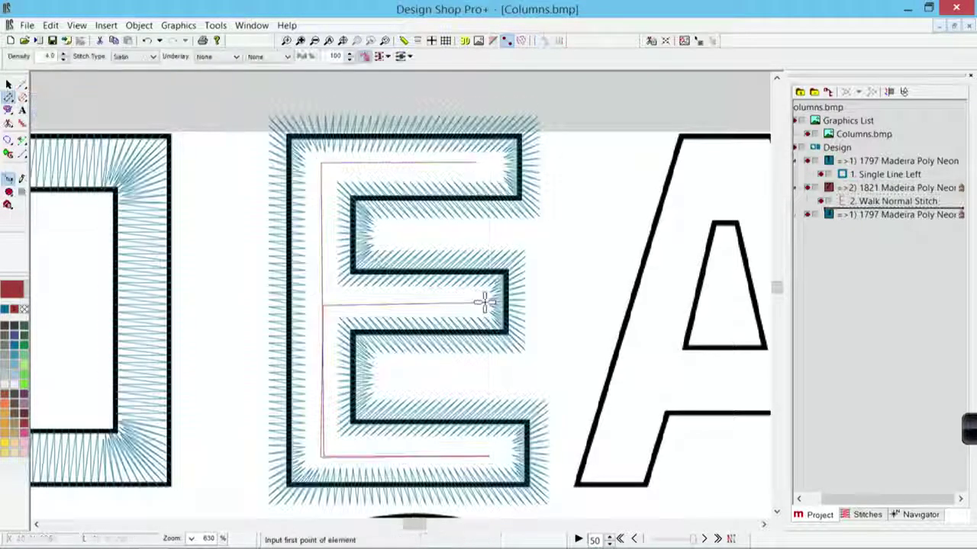
left_click(506, 333)
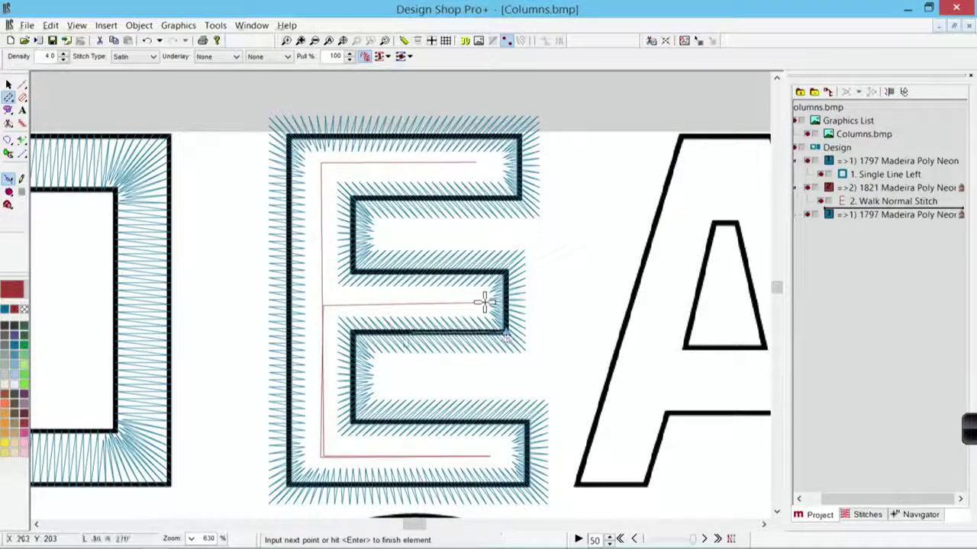
left_click(331, 332)
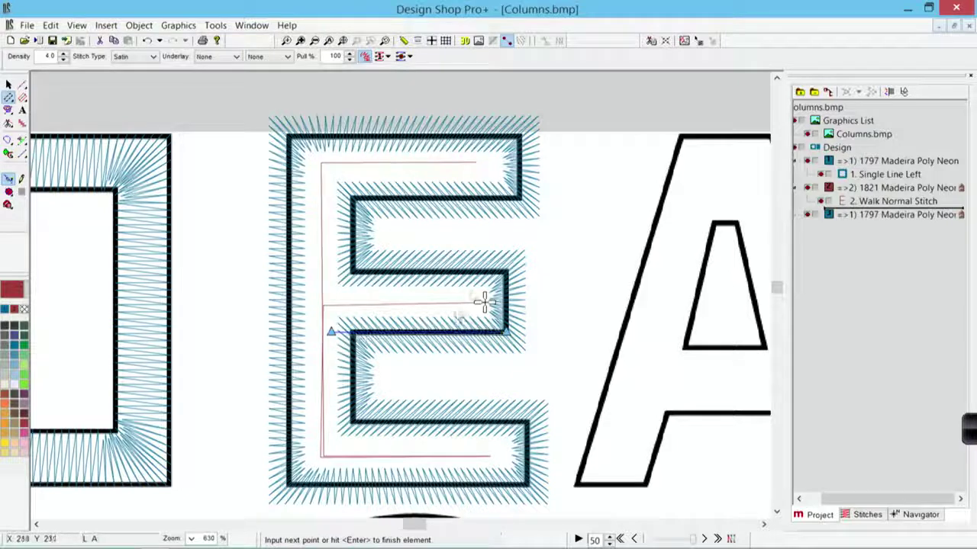
left_click(508, 272)
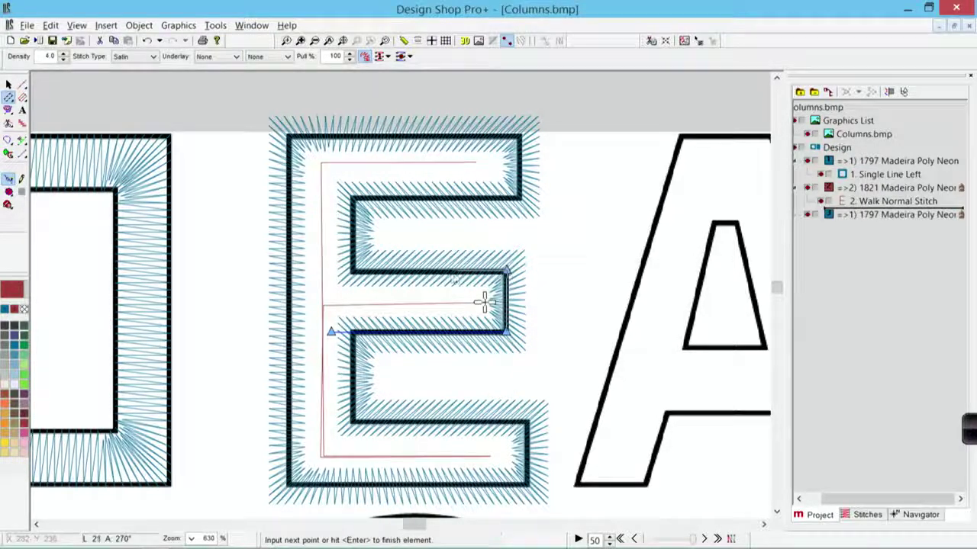
left_click(328, 272)
key("Return")
key("Return")
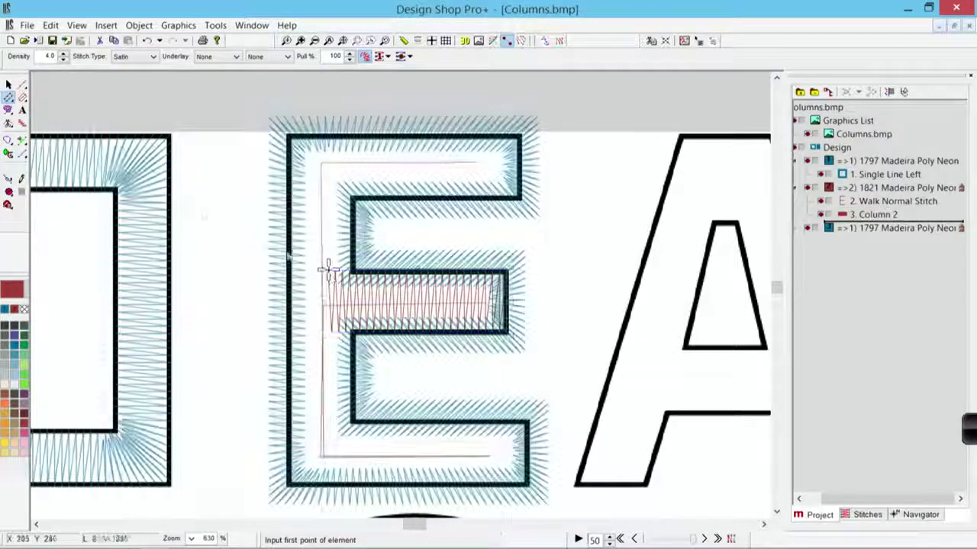
Add a travel walk line from the middle bar up the left side to the top-right corner
key("w")
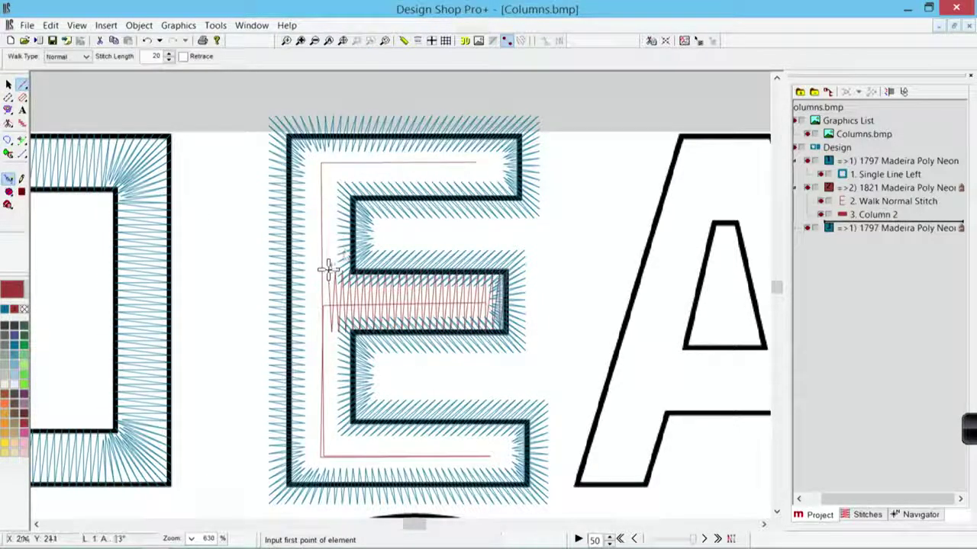
left_click(329, 271)
left_click(319, 169)
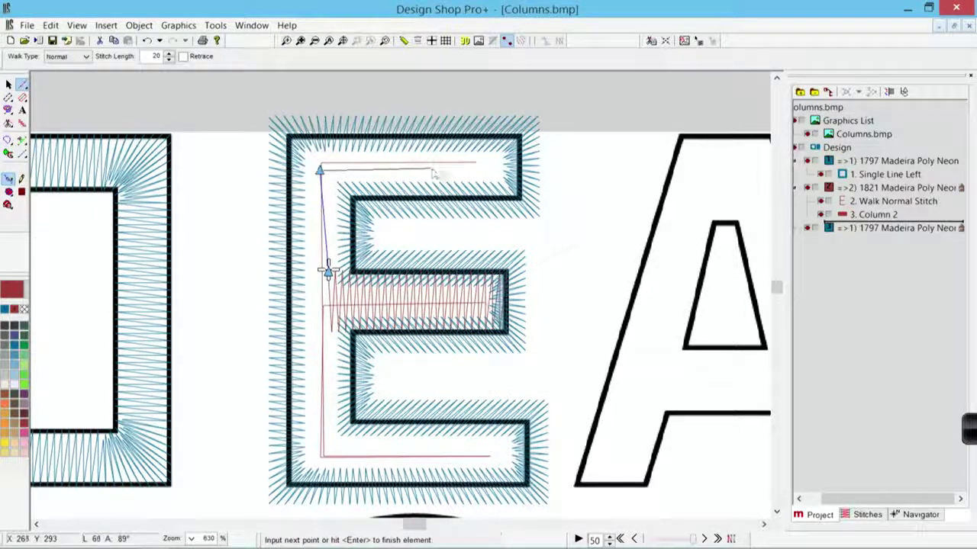
left_click(481, 164)
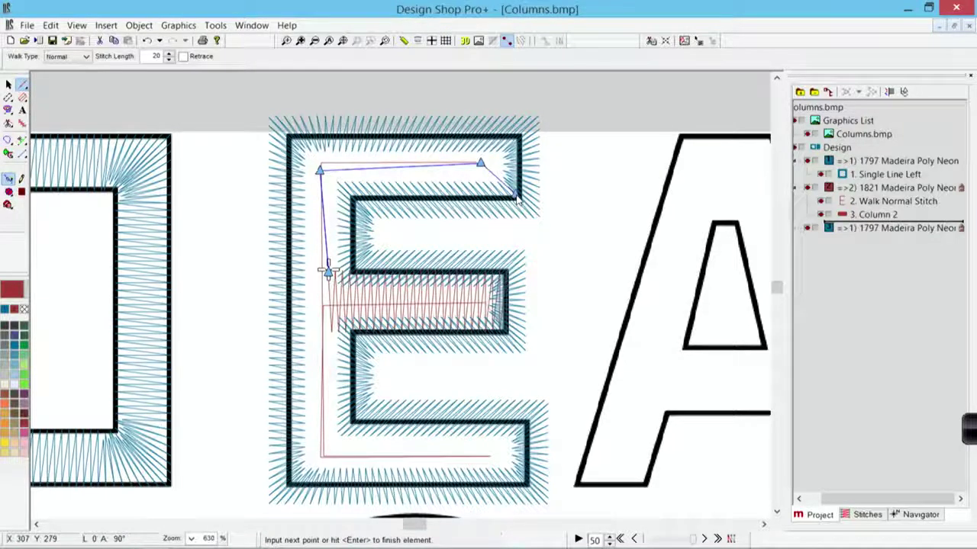
left_click(516, 197)
key("Return")
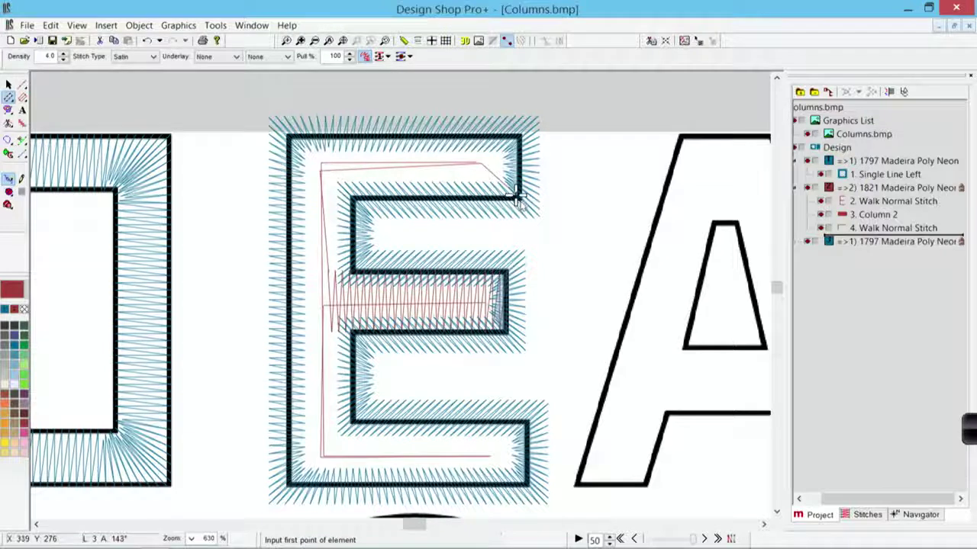
Digitize the E's main body as a satin column with stitch direction running downward
left_click(516, 196)
left_click(354, 200)
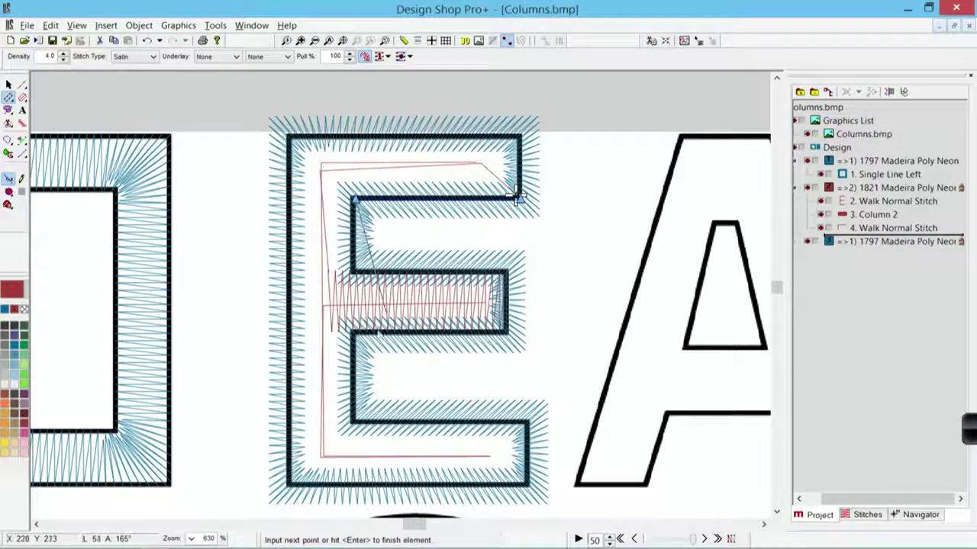
left_click(355, 420)
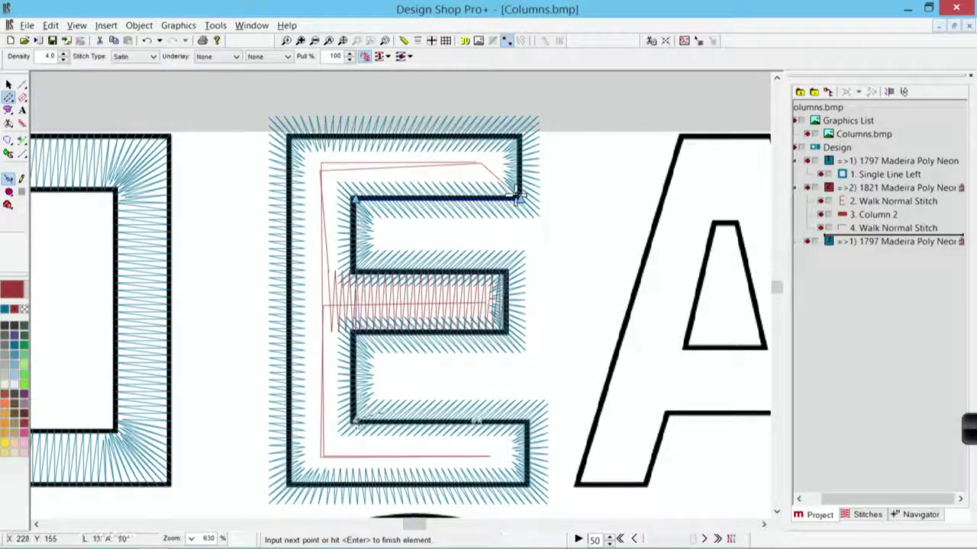
left_click(526, 420)
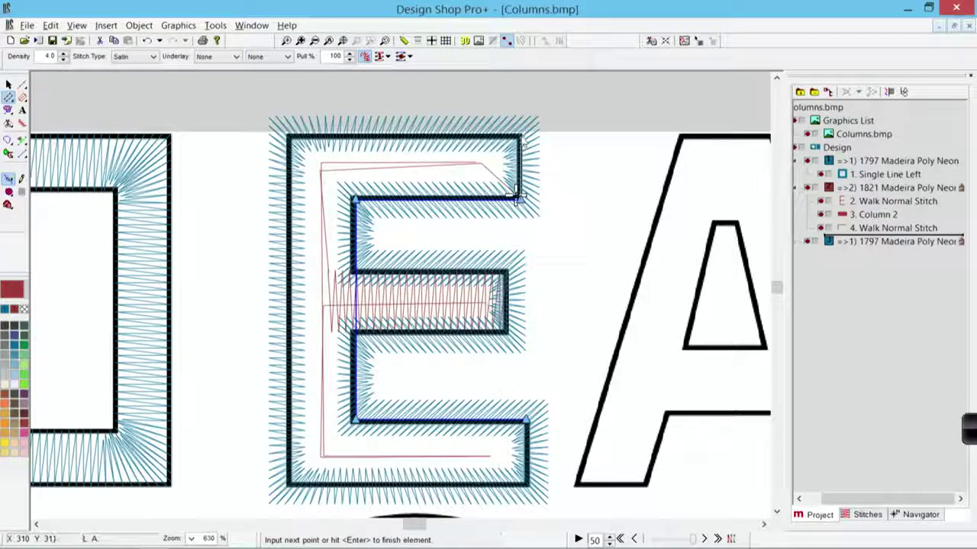
left_click(520, 135)
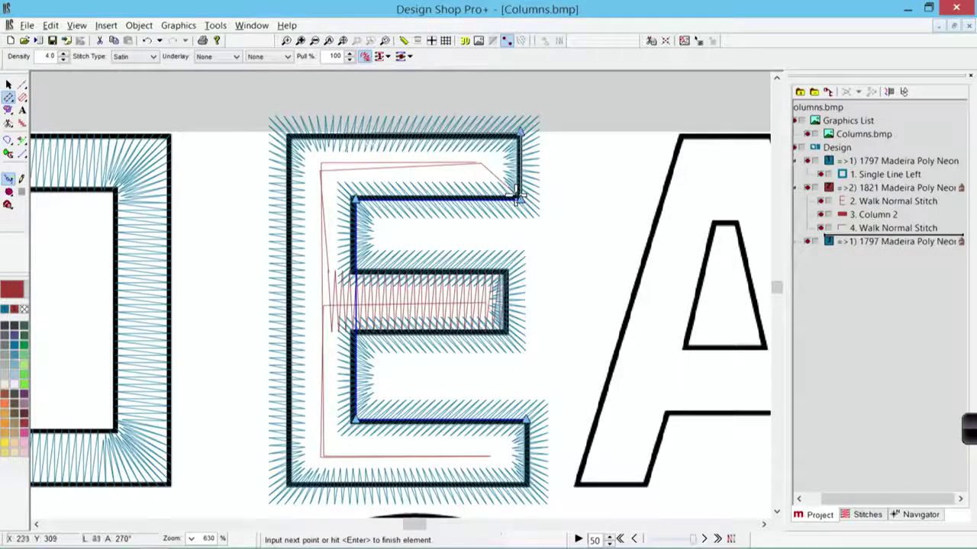
left_click(289, 137)
left_click(288, 489)
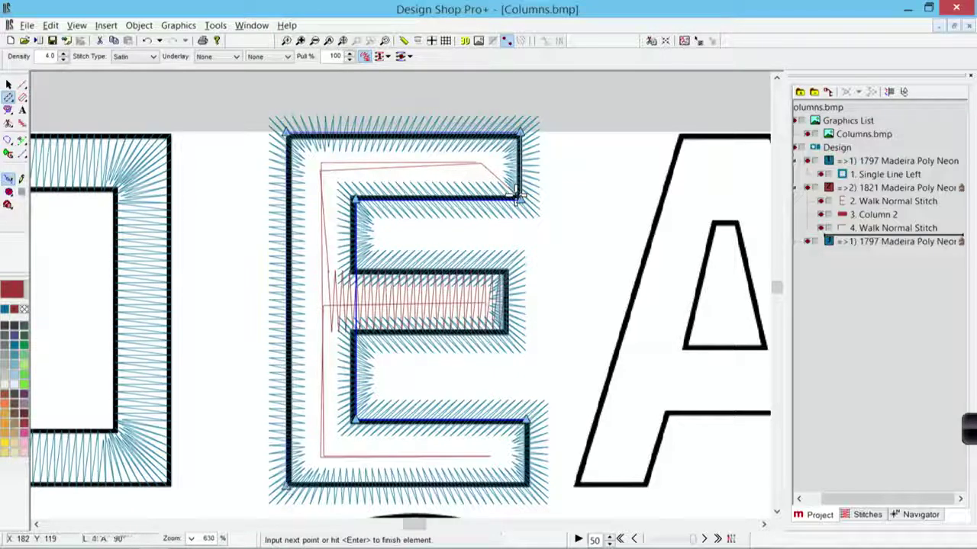
left_click(528, 488)
key("Return")
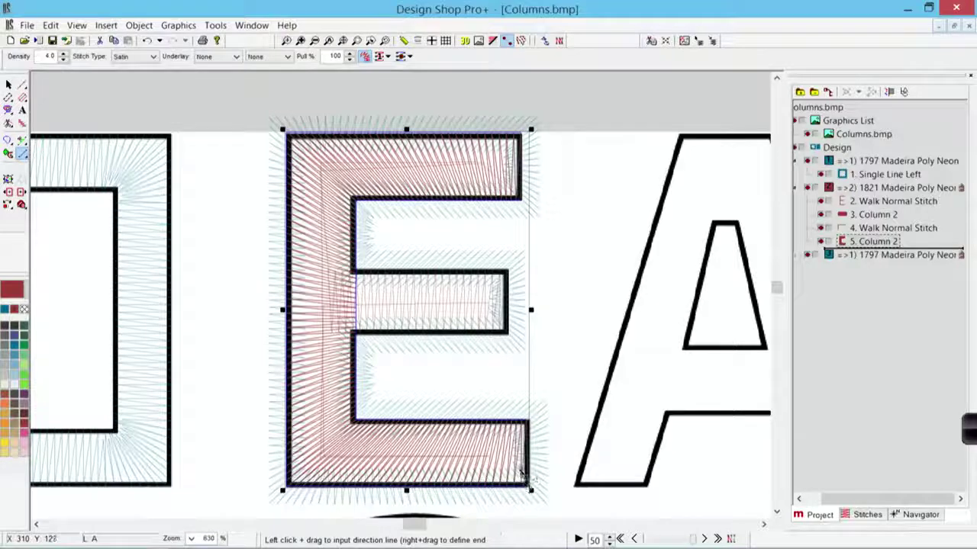
left_click_drag(394, 105, 412, 510)
key("Escape")
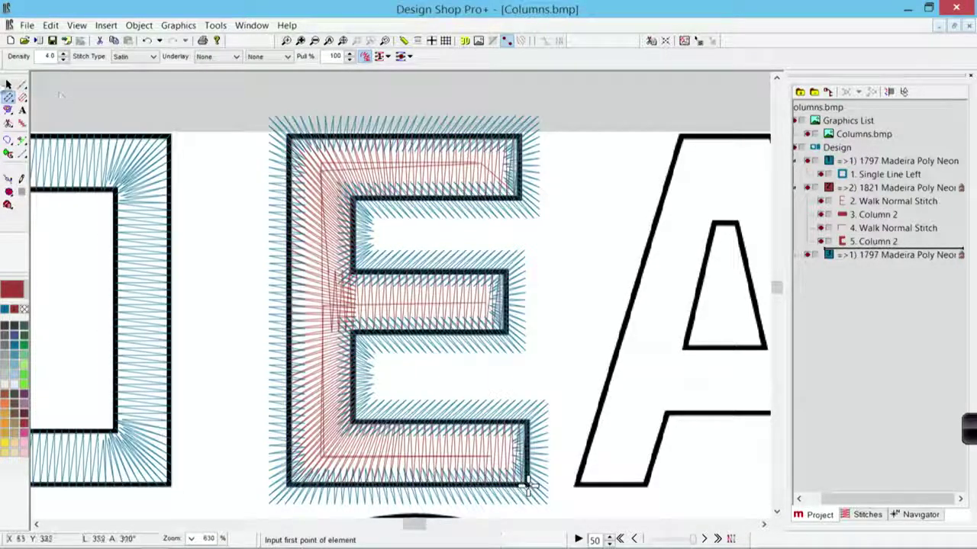
left_click(525, 485)
Switch to the realistic 3D stitch view and select the E's blue outline
left_click(584, 238)
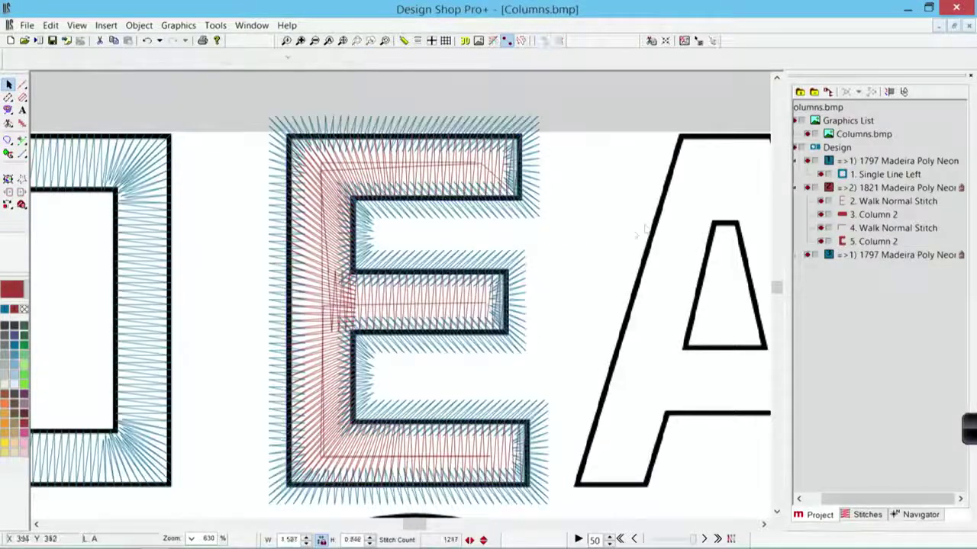
left_click(465, 40)
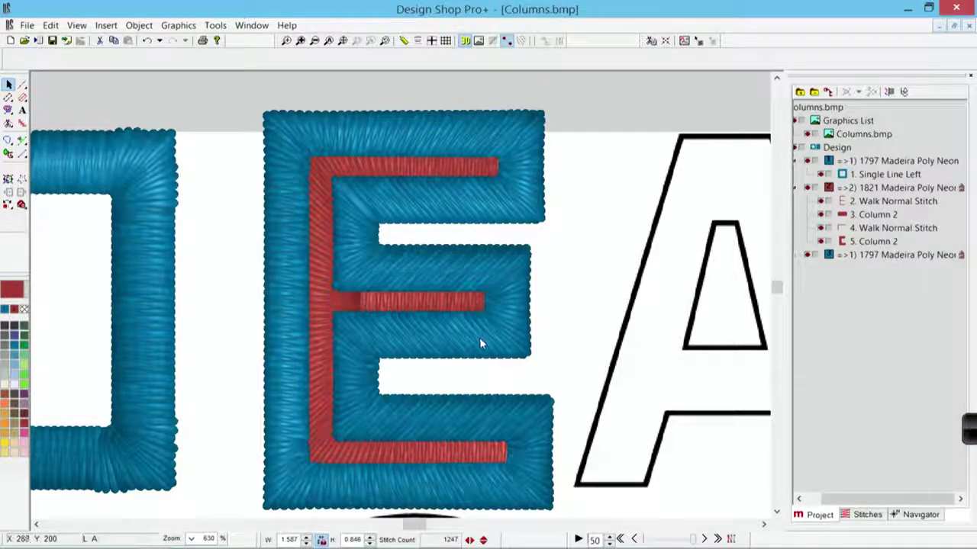
left_click(904, 255)
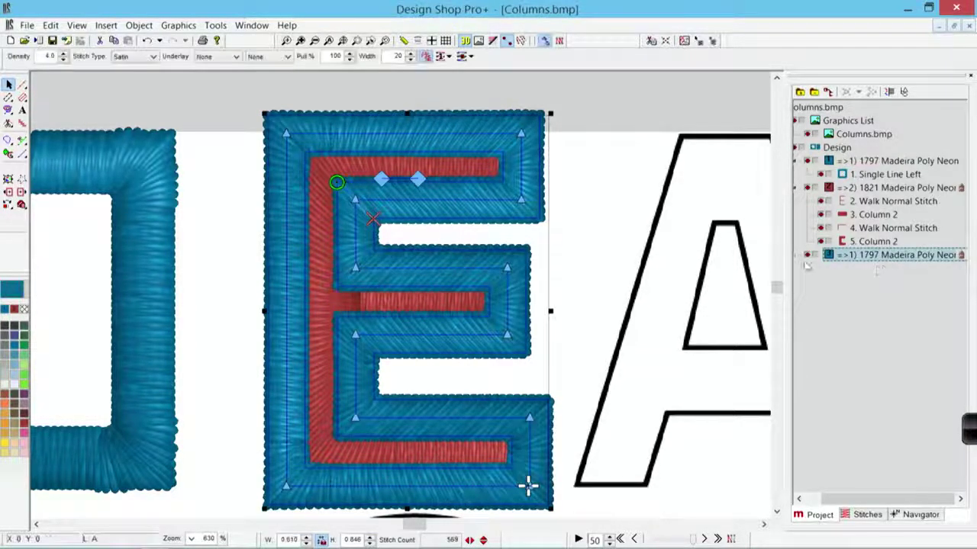
Try narrower outline widths down to 14, then set the width back to 20
left_click(795, 257)
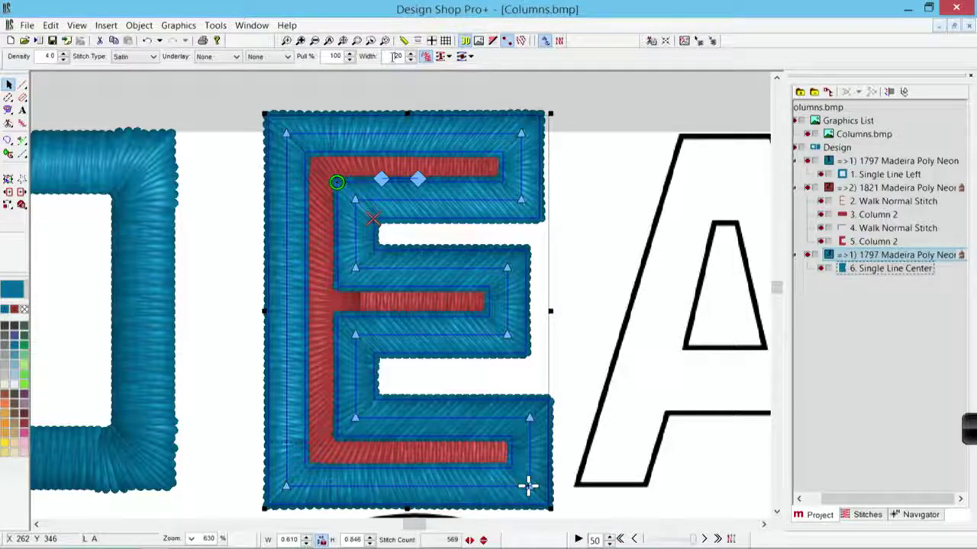
scroll(392, 55, "down", 6)
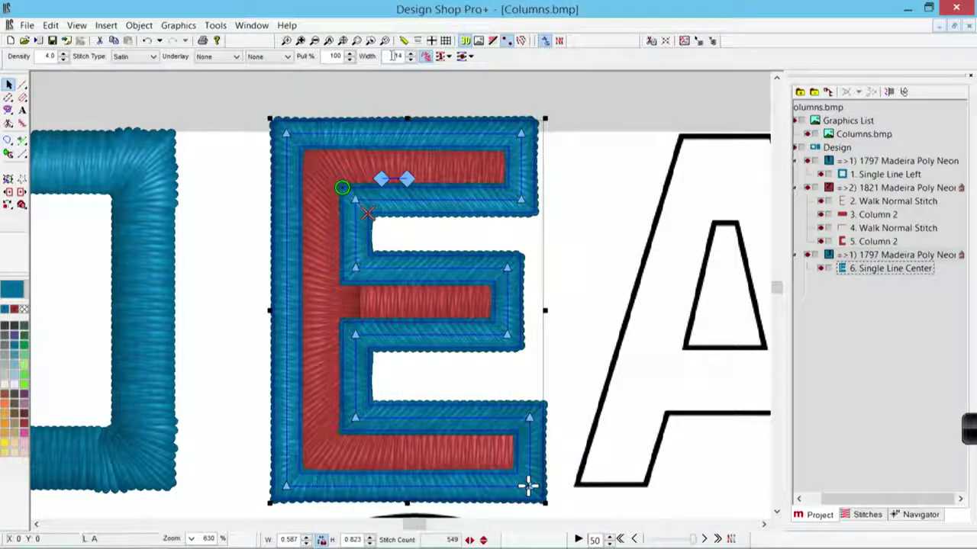
scroll(391, 55, "up", 1)
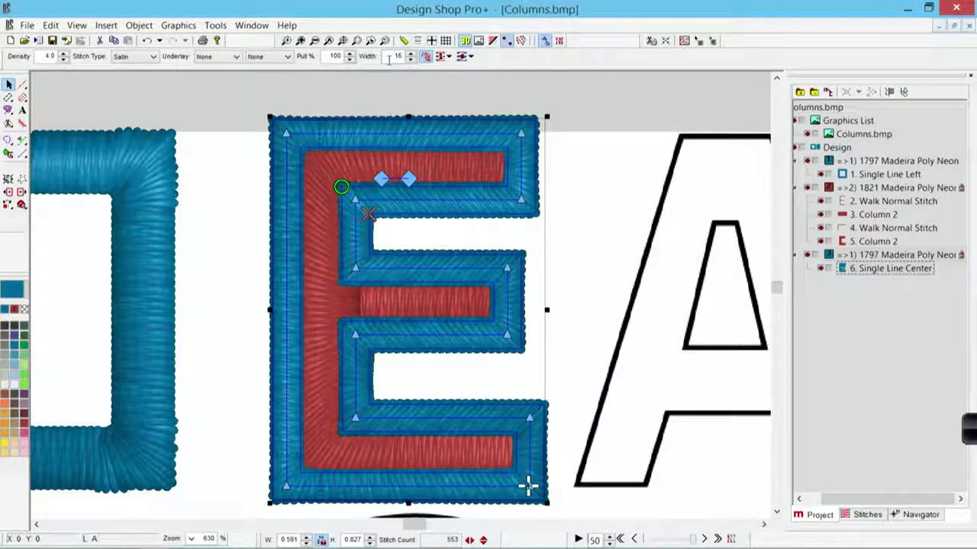
scroll(390, 57, "up", 1)
scroll(389, 60, "up", 2)
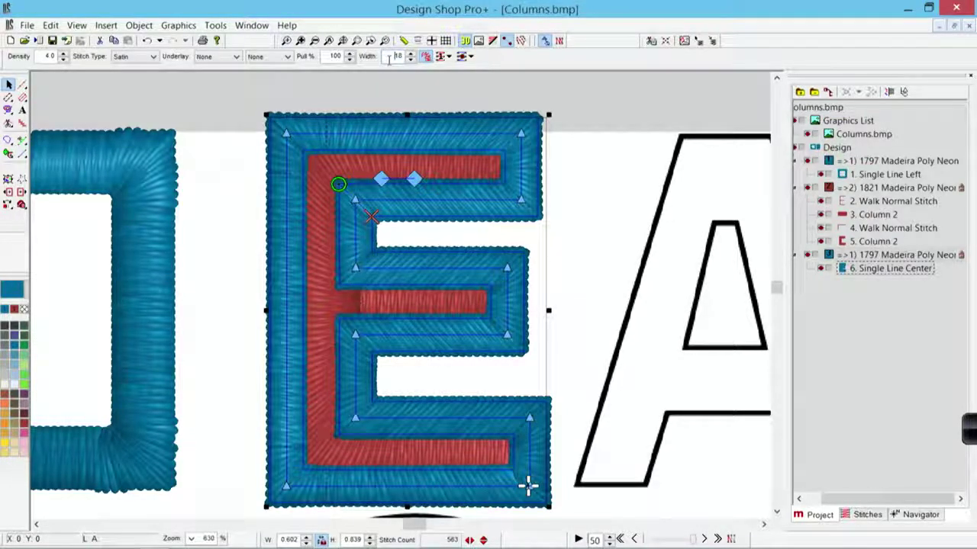
scroll(390, 56, "up", 2)
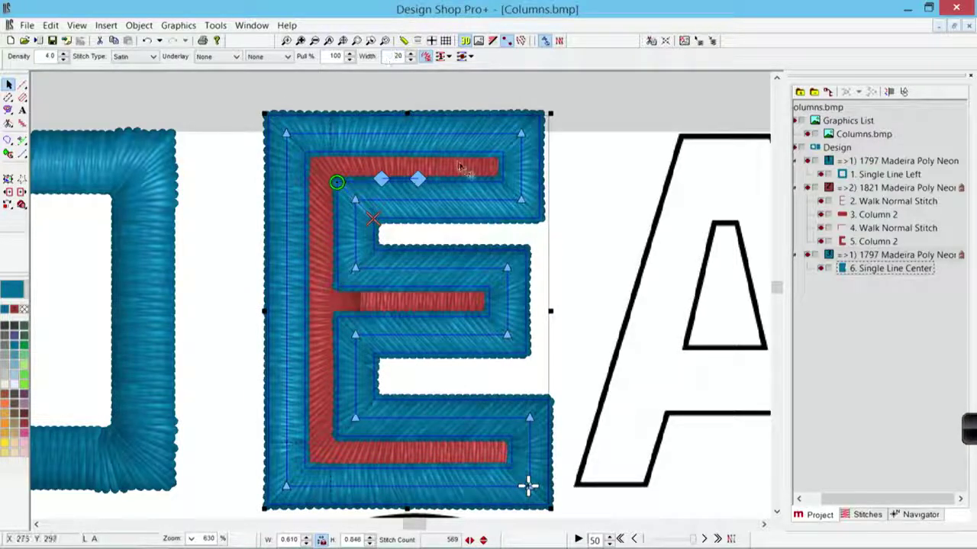
Move Single Line Center above the red group so the blue outline sews first
left_click(561, 190)
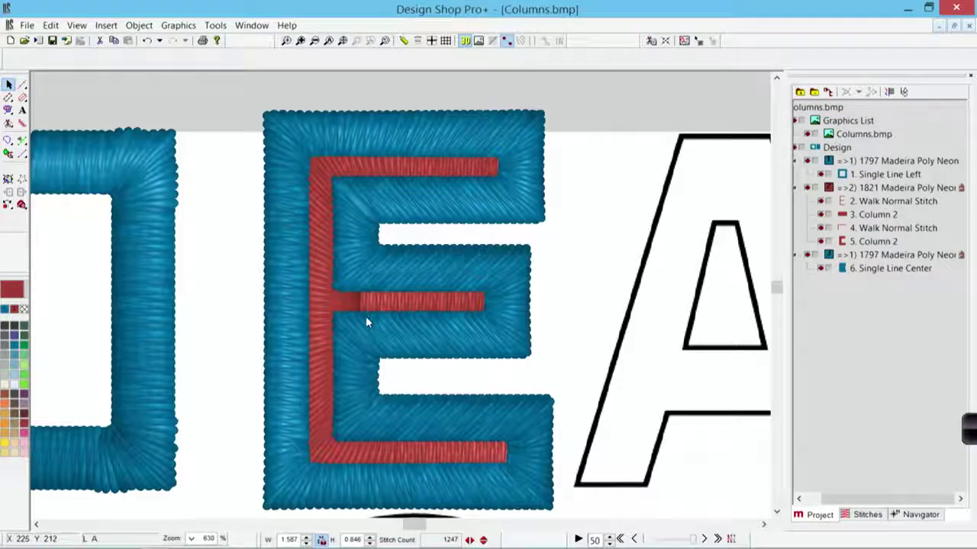
left_click(889, 271)
left_click_drag(886, 272, 888, 178)
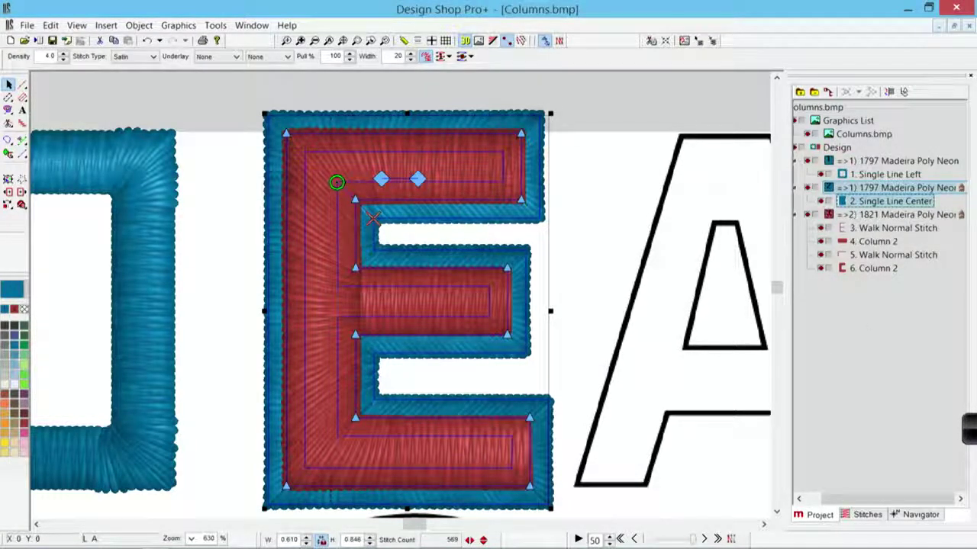
left_click(618, 141)
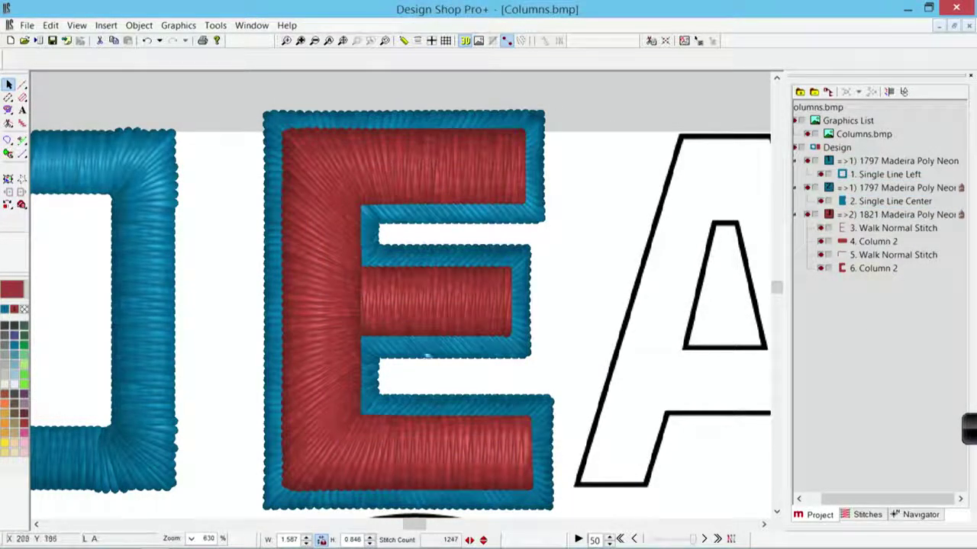
Hide the background bitmap and zoom out to the whole design
left_click(479, 40)
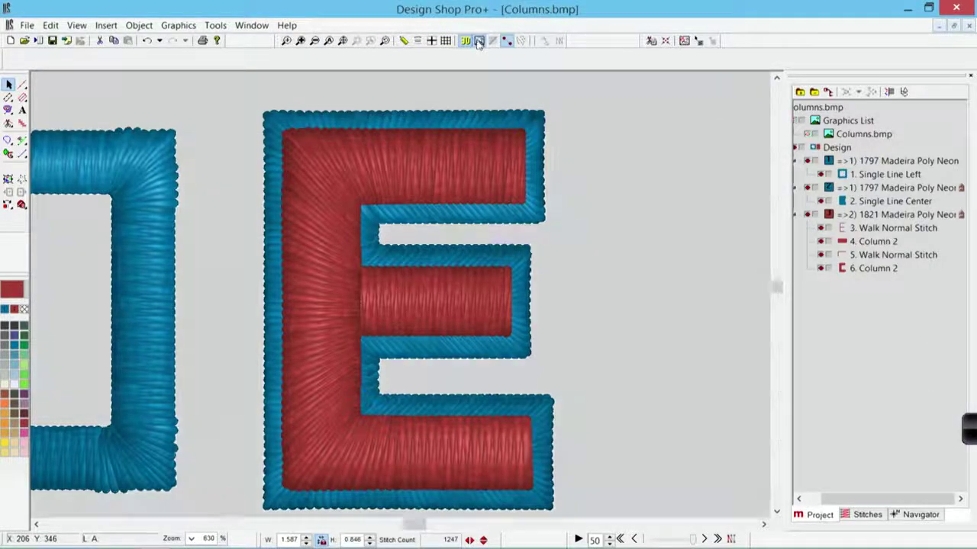
left_click(315, 41)
left_click(314, 42)
left_click(314, 42)
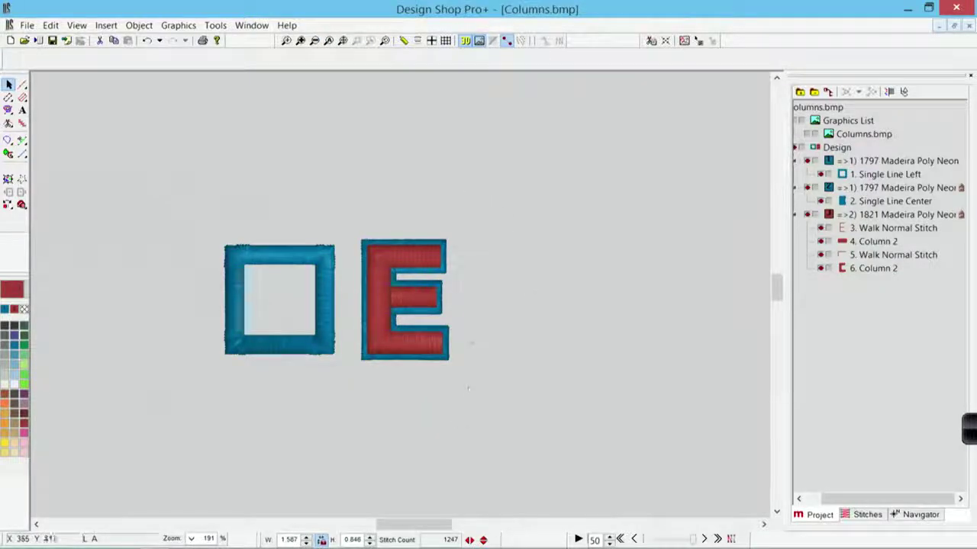
Zoom in on the square and E, then open the blue square's Object Properties
left_click(307, 256)
left_click(286, 42)
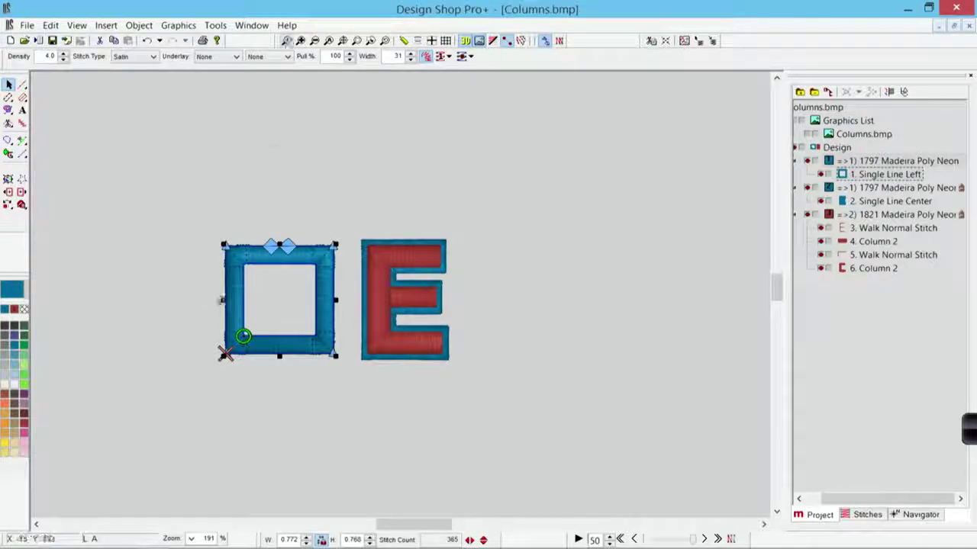
left_click_drag(182, 184, 355, 406)
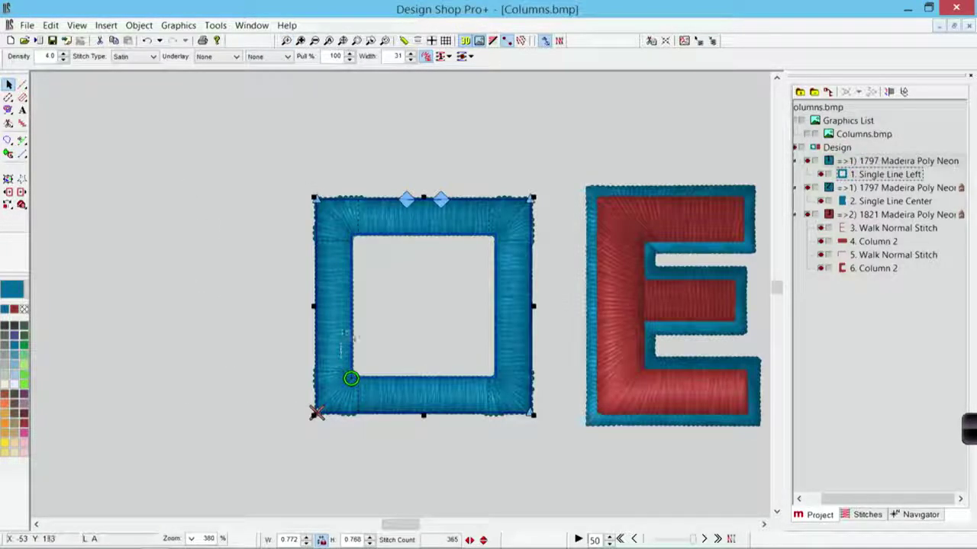
right_click(399, 297)
left_click(433, 305)
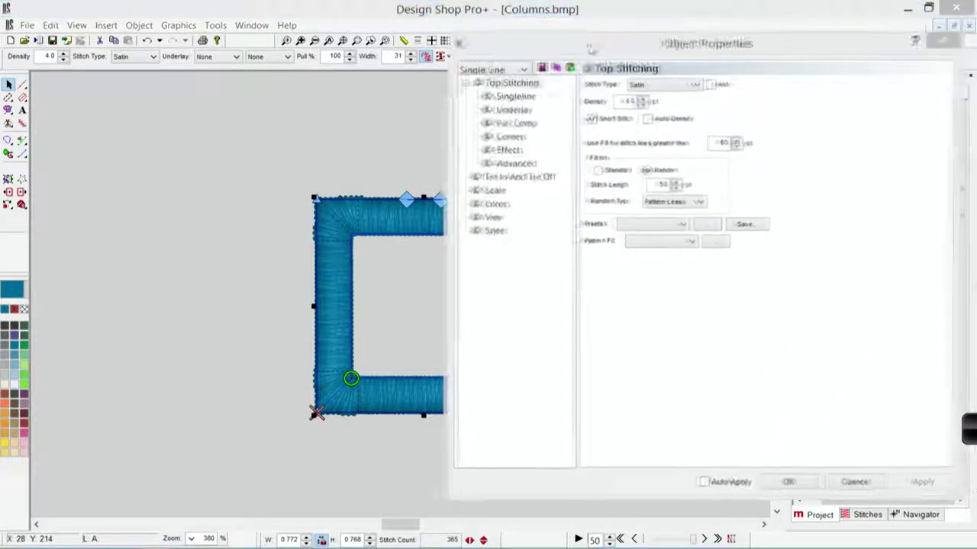
Set the square's single-line alignment to Custom with an 88 percent offset and apply
left_click_drag(610, 51, 460, 54)
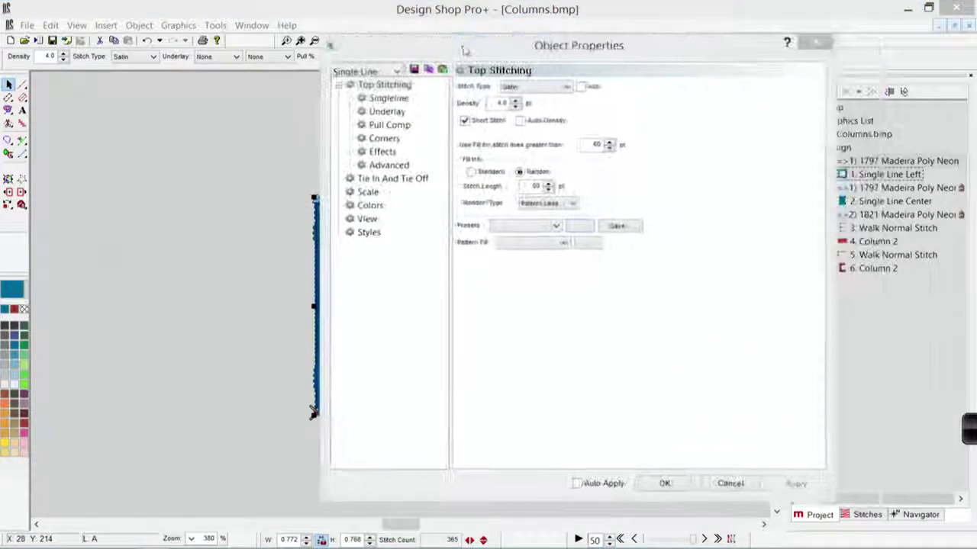
left_click(387, 99)
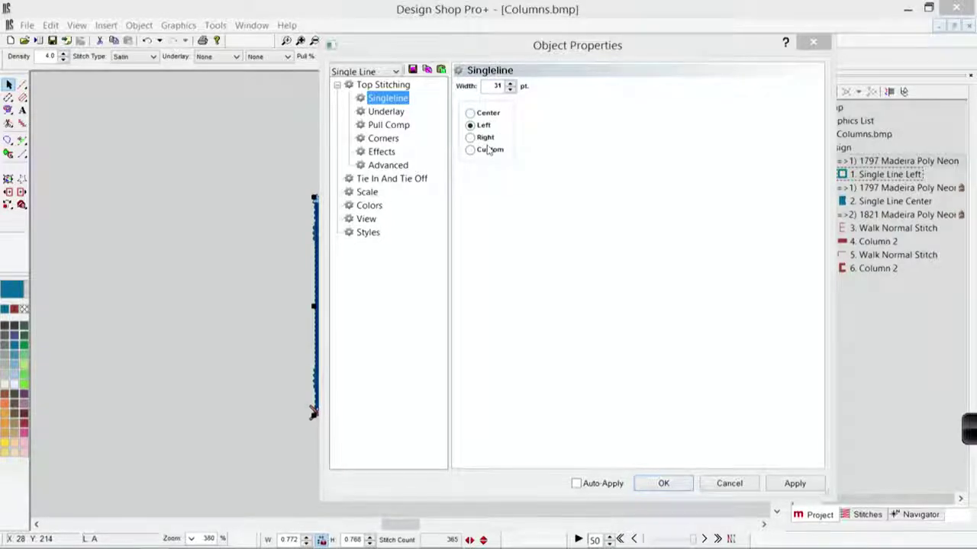
left_click(489, 151)
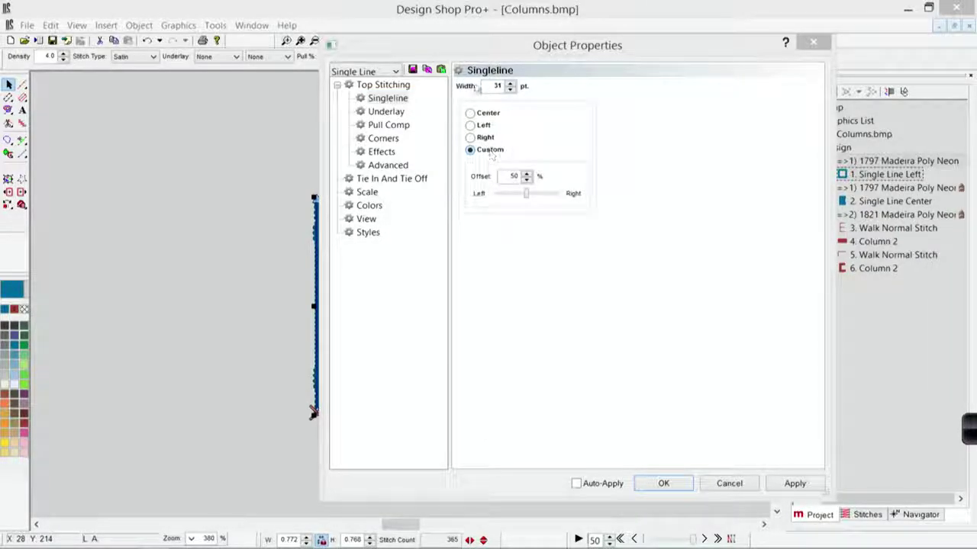
left_click_drag(432, 50, 532, 50)
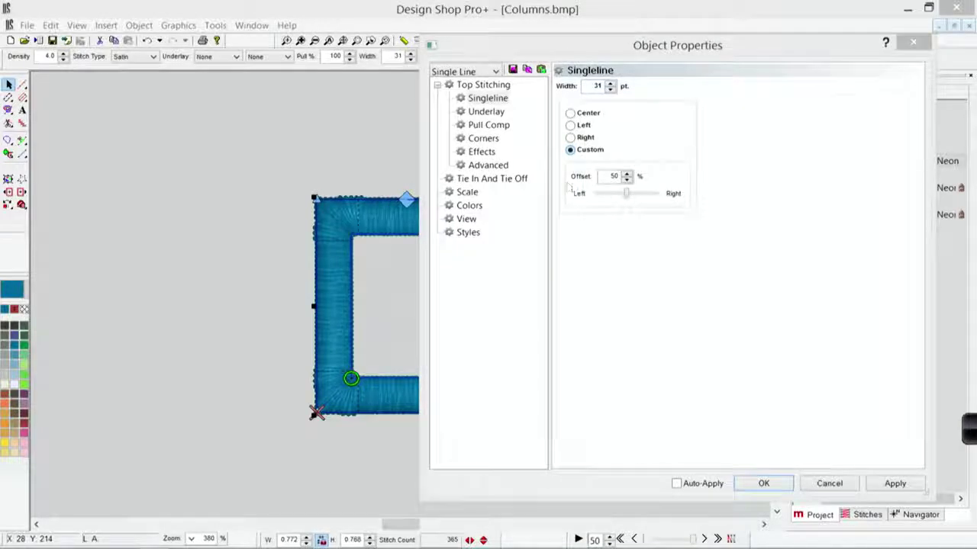
left_click_drag(625, 194, 649, 196)
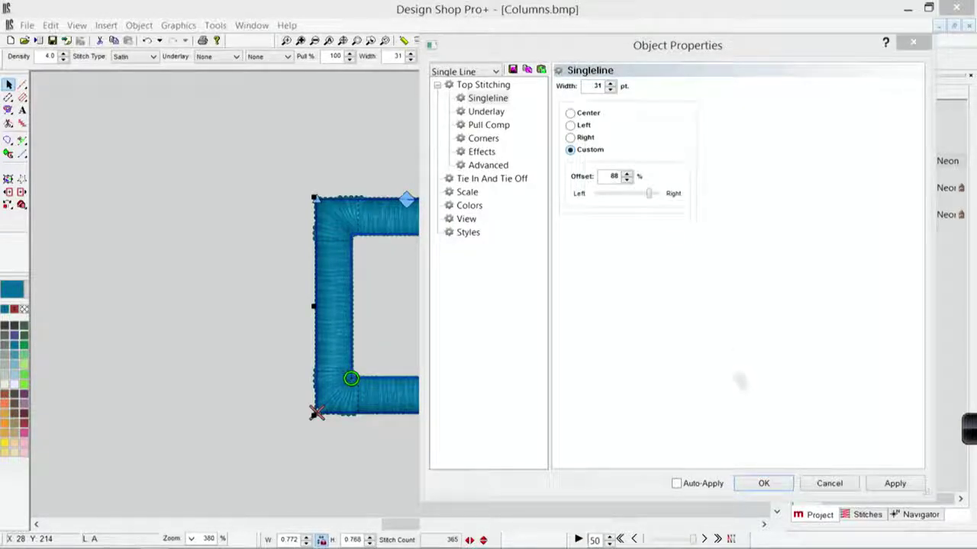
left_click(894, 483)
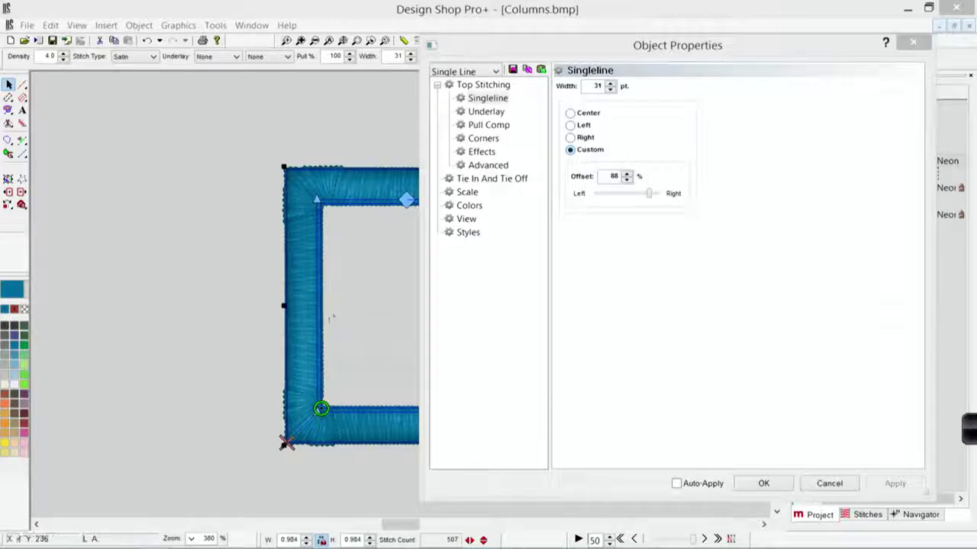
Lower the custom offset to 26 percent and apply it
left_click(599, 193)
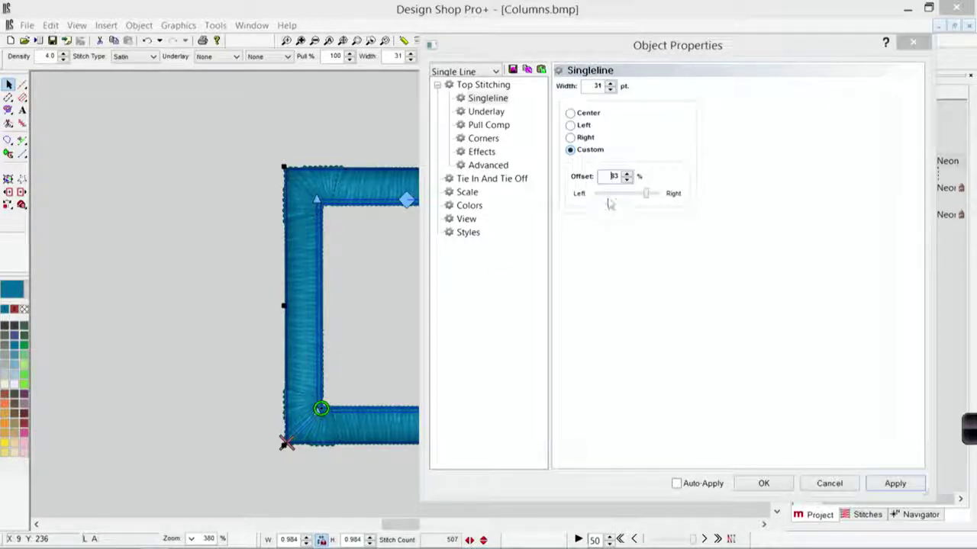
left_click(612, 195)
left_click(612, 197)
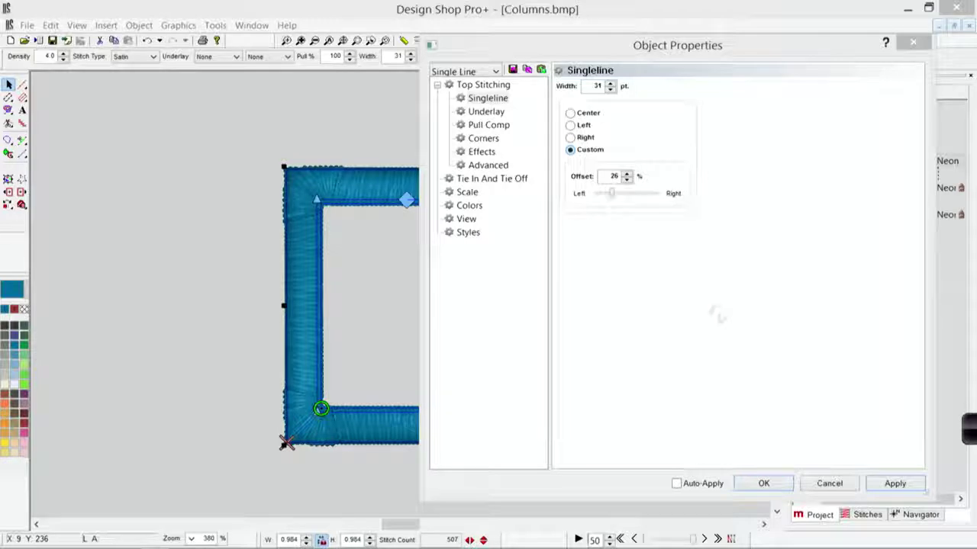
left_click(895, 484)
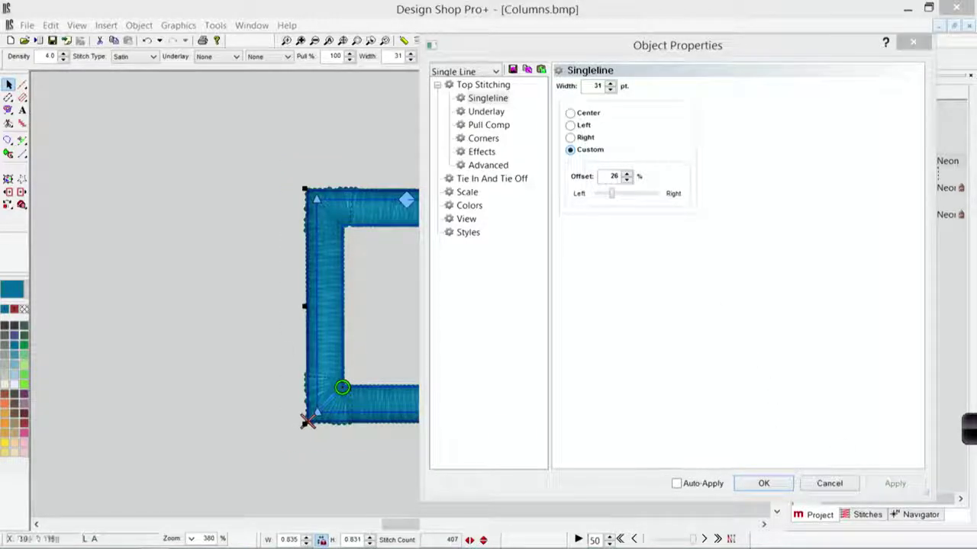
Apply Center alignment, review the Corners settings, and close the properties
left_click(570, 113)
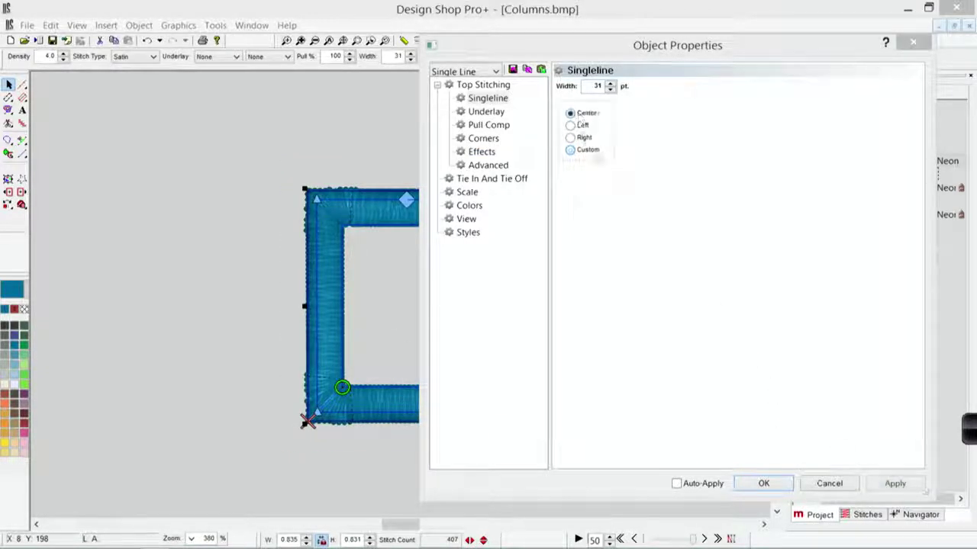
left_click(894, 484)
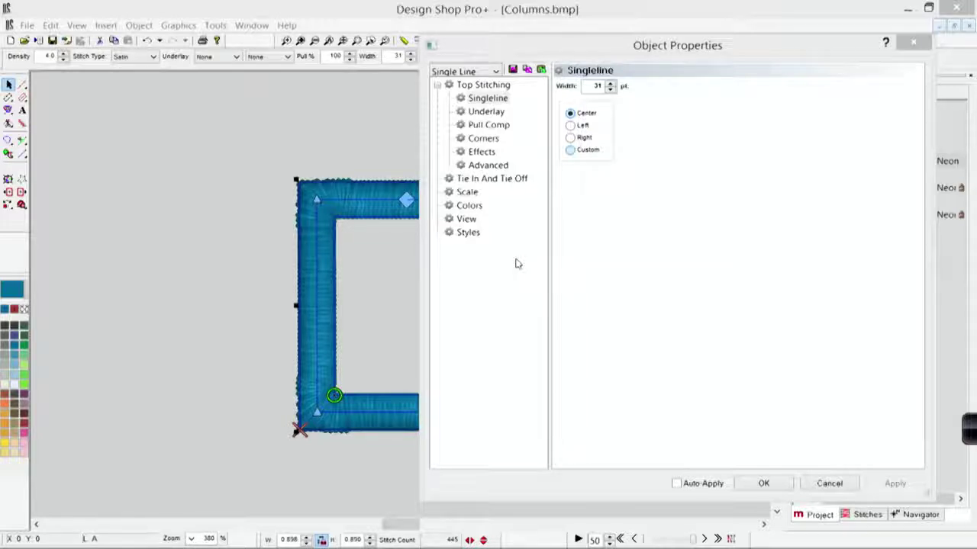
left_click(483, 138)
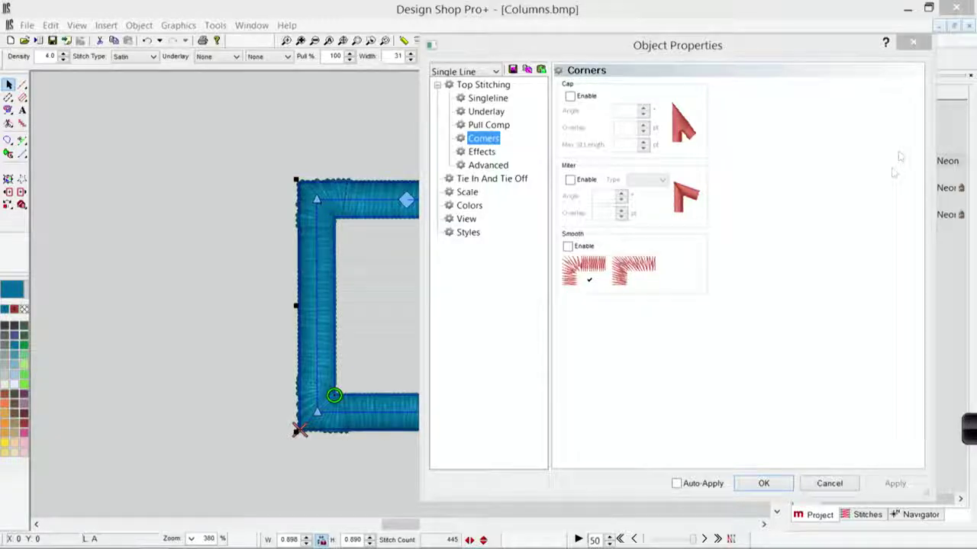
left_click(763, 483)
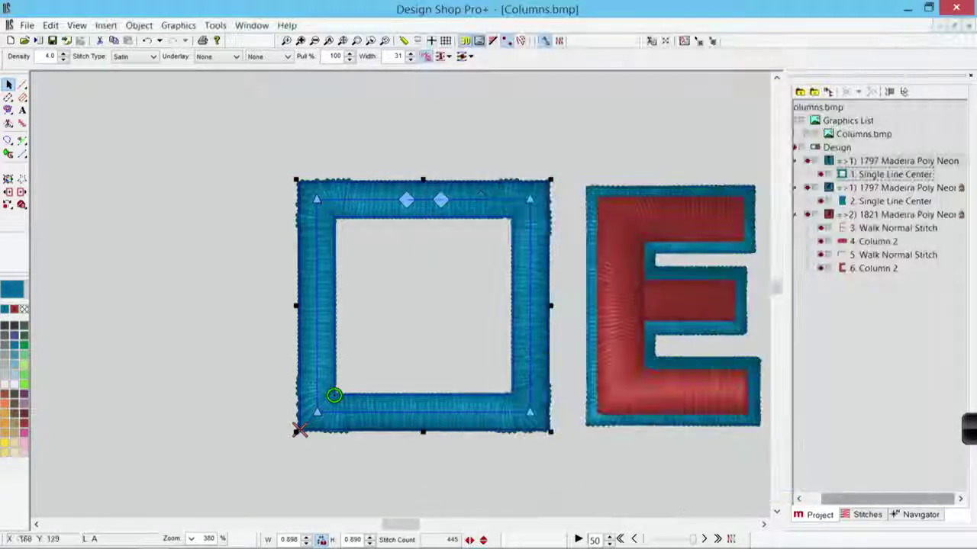
Draw a three-point red satin test column with a sharp peak above the design
left_click(135, 369)
left_click(23, 97)
scroll(112, 230, "up", 6)
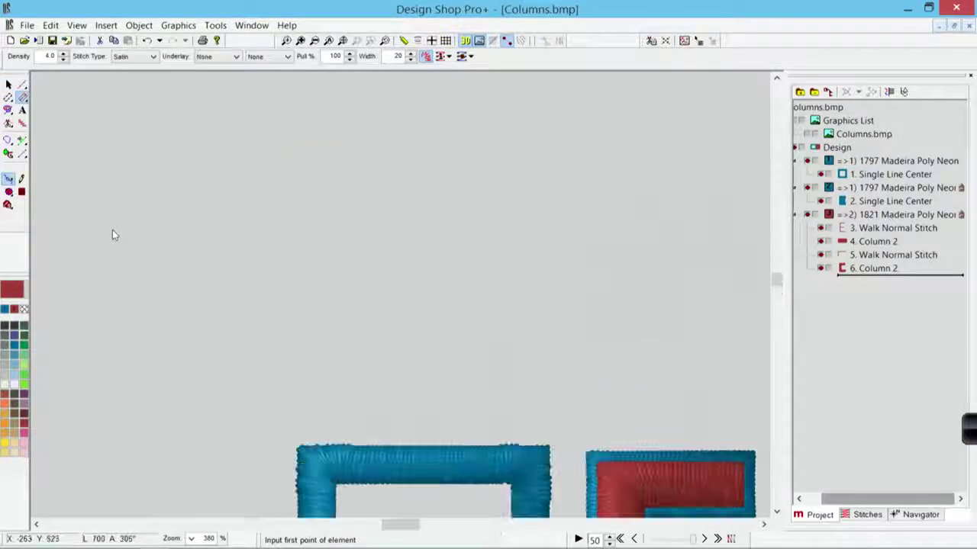
left_click(193, 363)
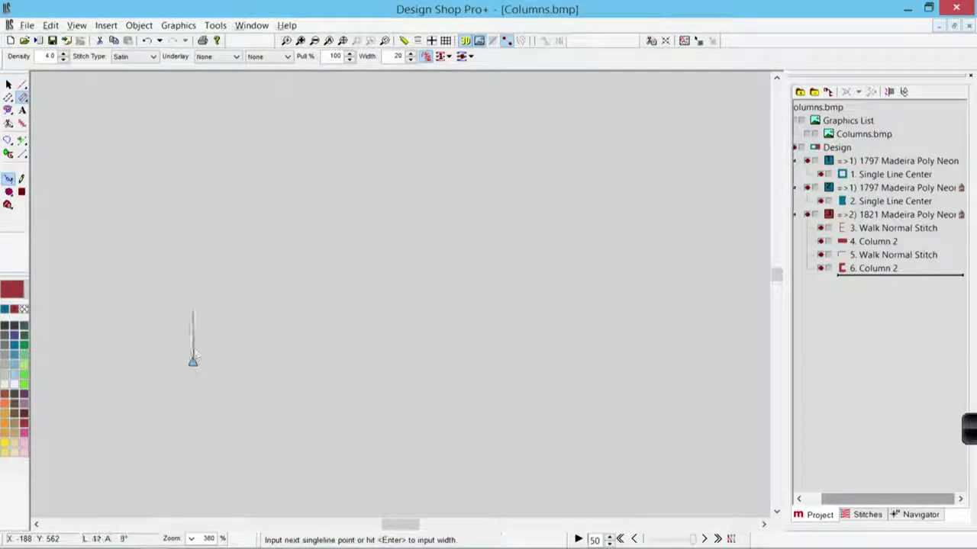
left_click(193, 138)
left_click(309, 336)
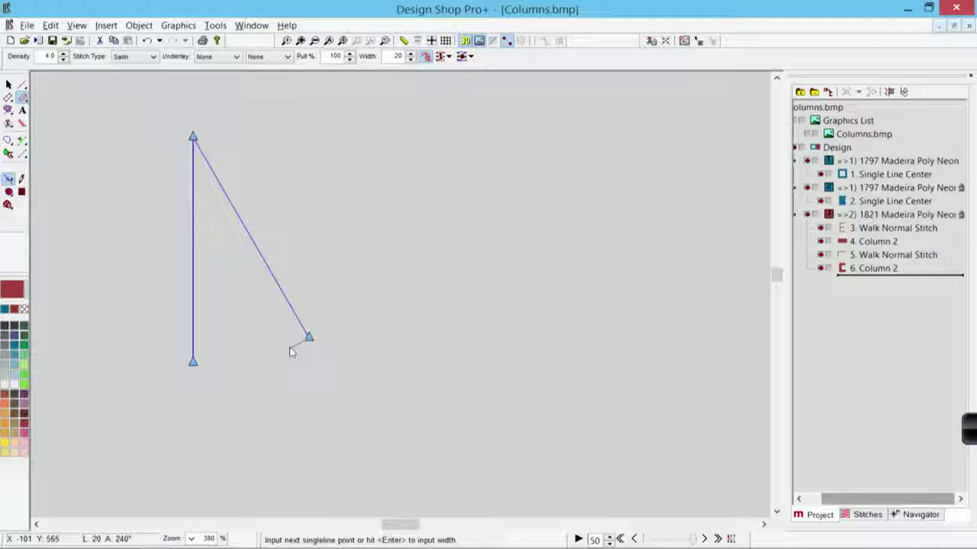
key("Return")
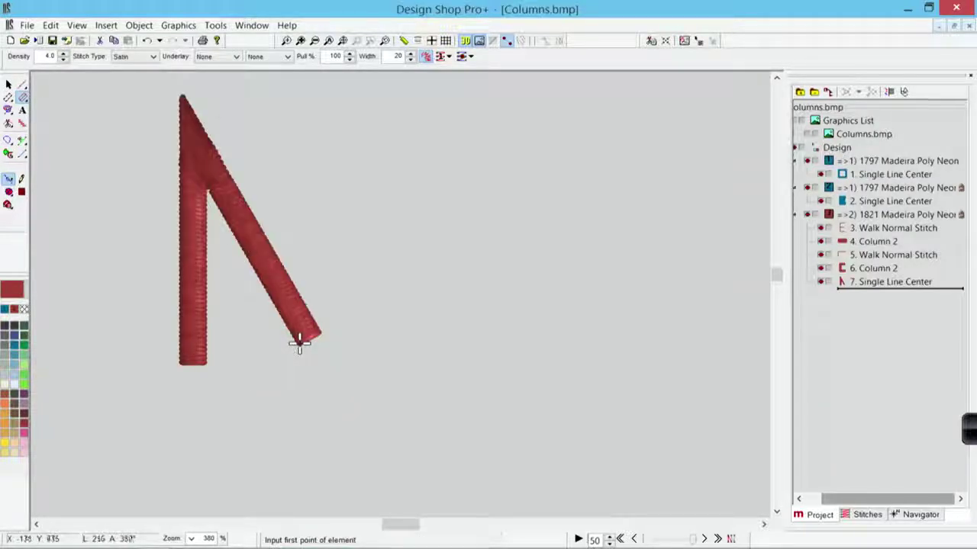
Zoom in on the column's peak and show the stitches as plain lines
left_click(286, 40)
left_click_drag(116, 284, 302, 73)
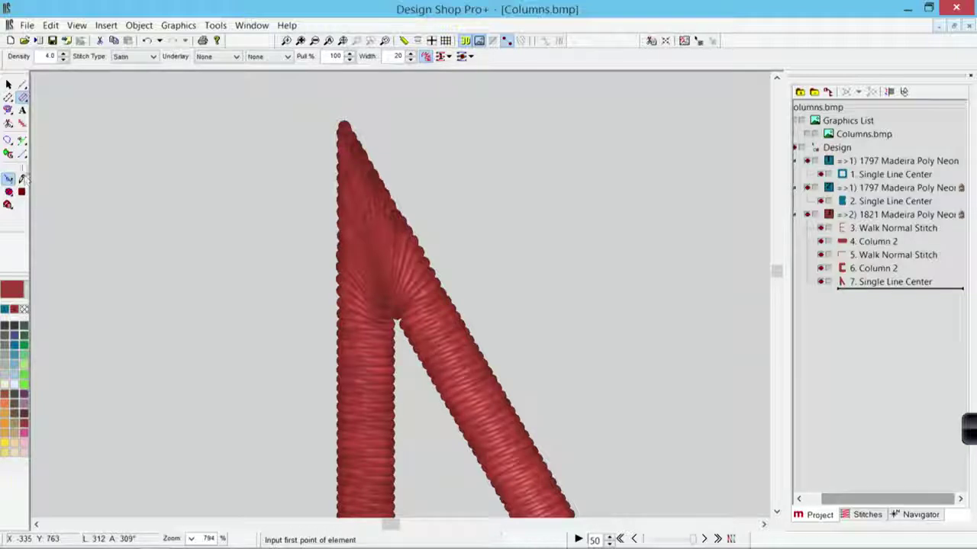
left_click(467, 41)
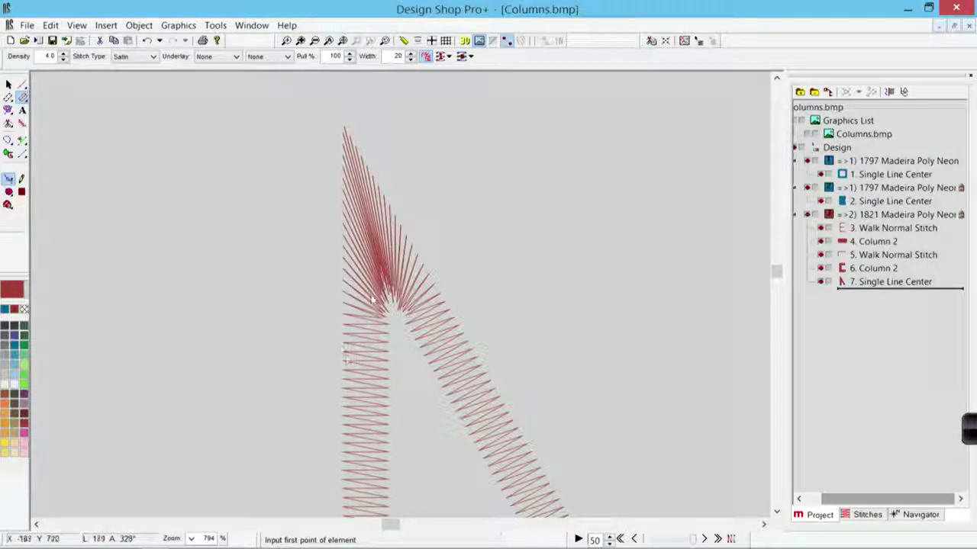
left_click(456, 296)
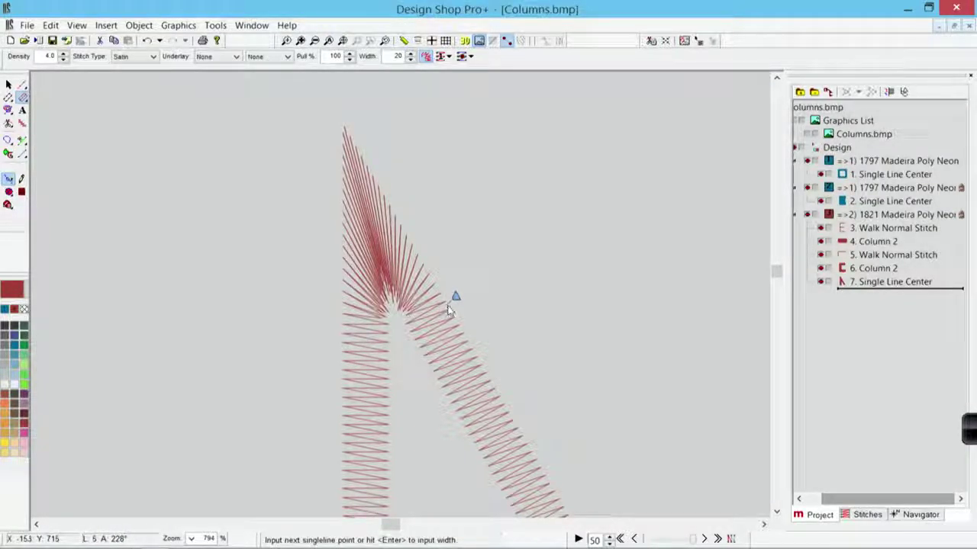
left_click(444, 340)
Enable capped corners on the test column (angle 45, overlap 3), apply, and restore 3D view
key("Return")
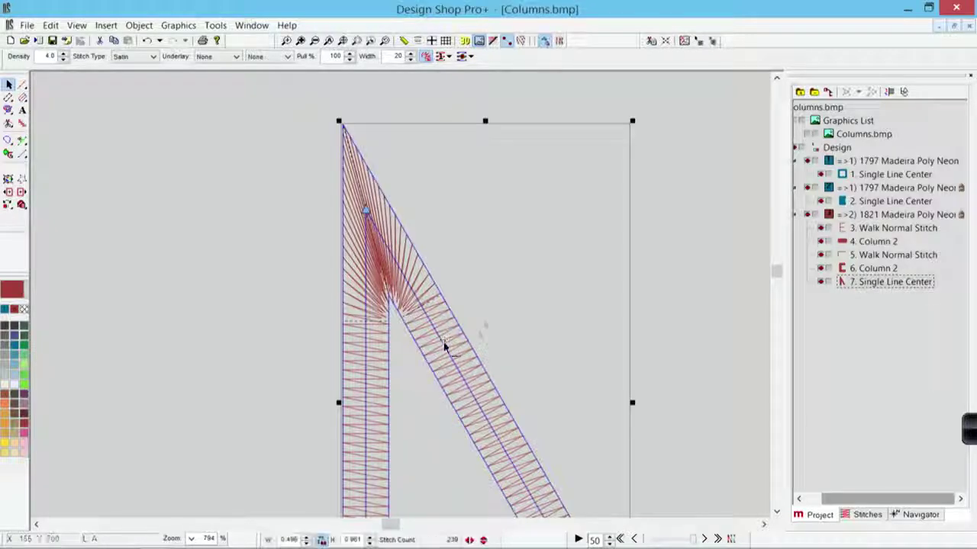
right_click(531, 210)
left_click(686, 219)
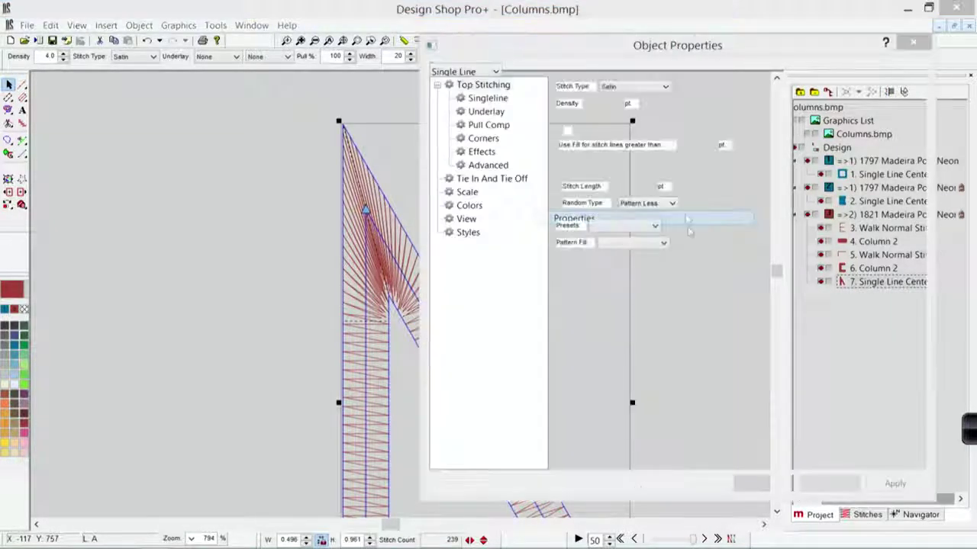
left_click(481, 140)
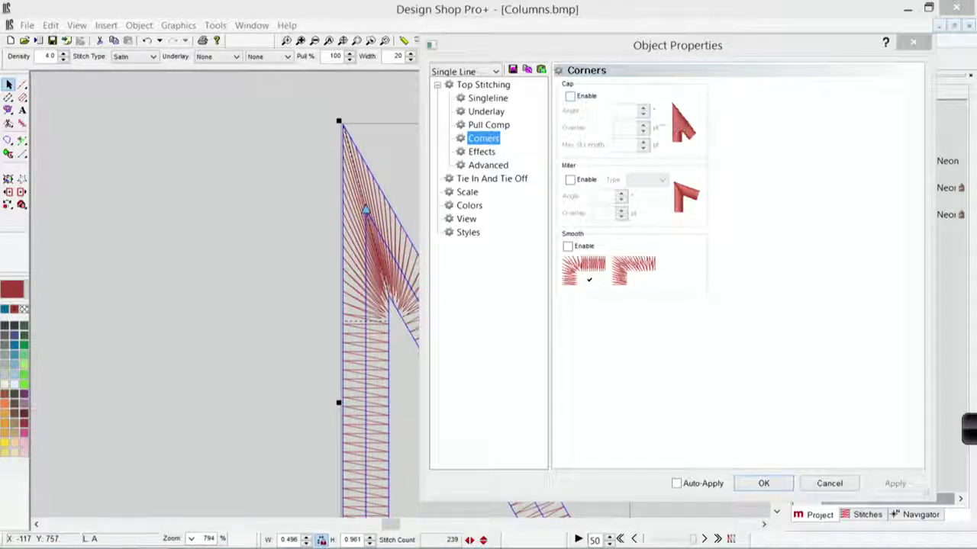
left_click(570, 96)
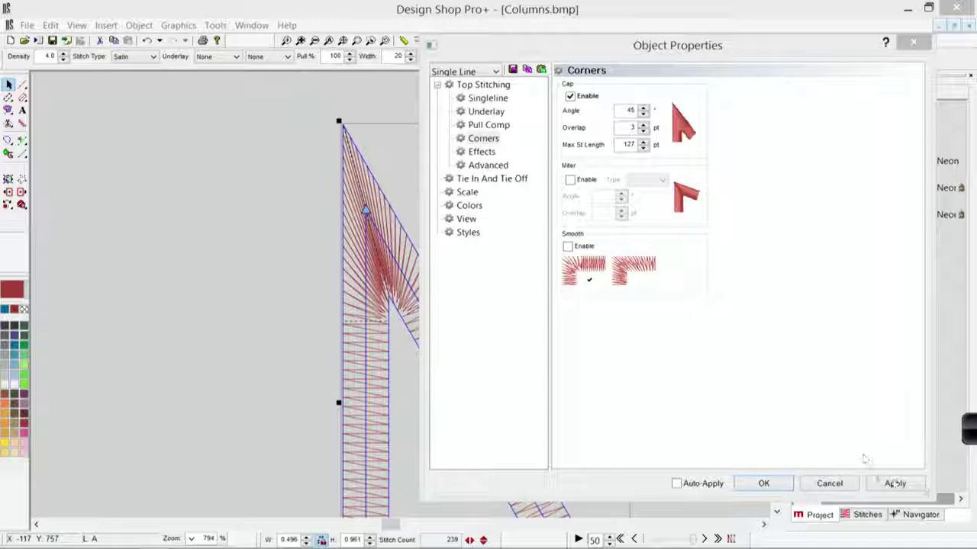
left_click(894, 483)
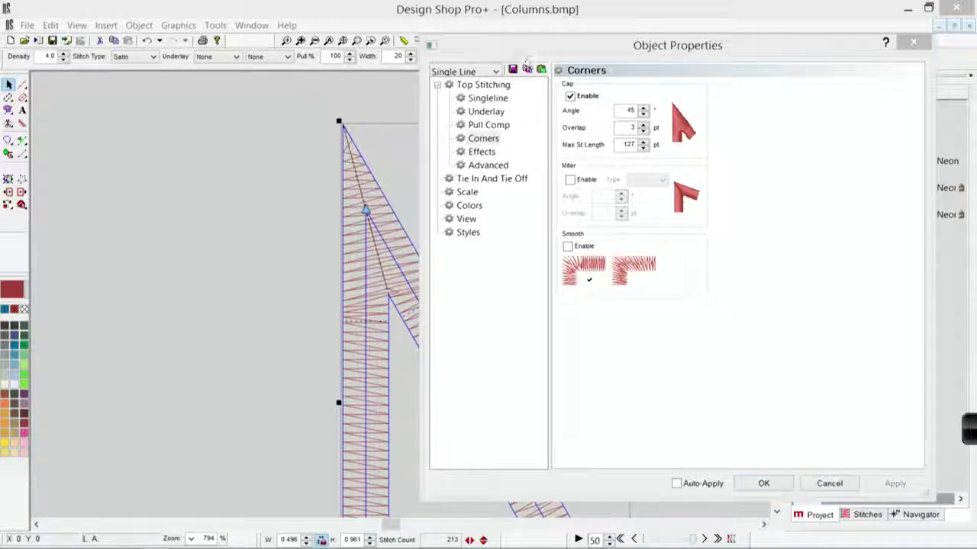
left_click_drag(528, 49, 689, 39)
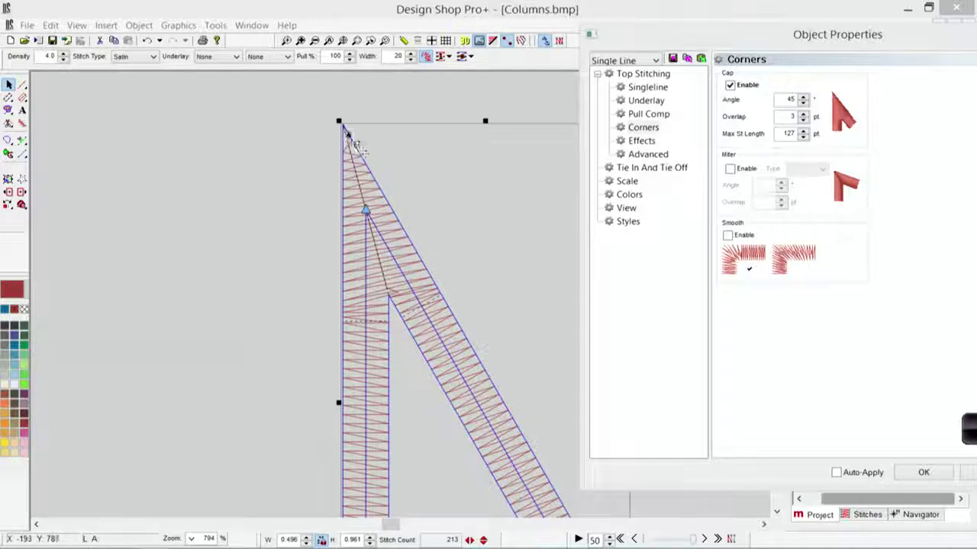
left_click(463, 40)
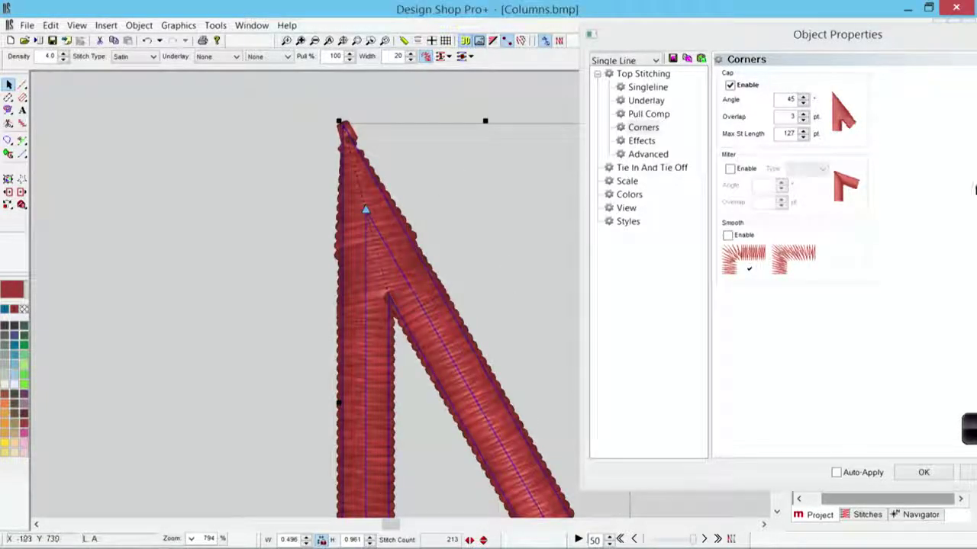
left_click(730, 85)
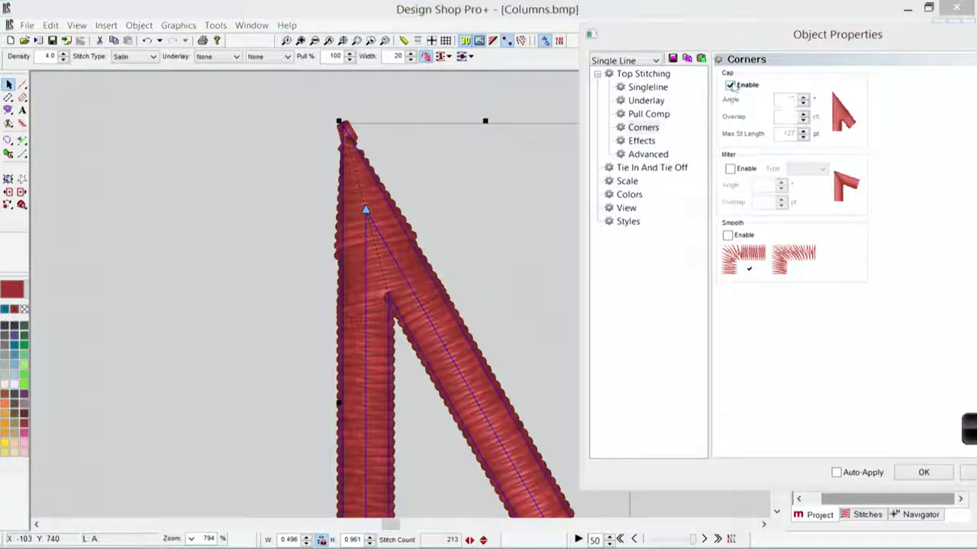
Apply a type 1 miter to the column's peak, then switch to miter type 2
left_click(730, 169)
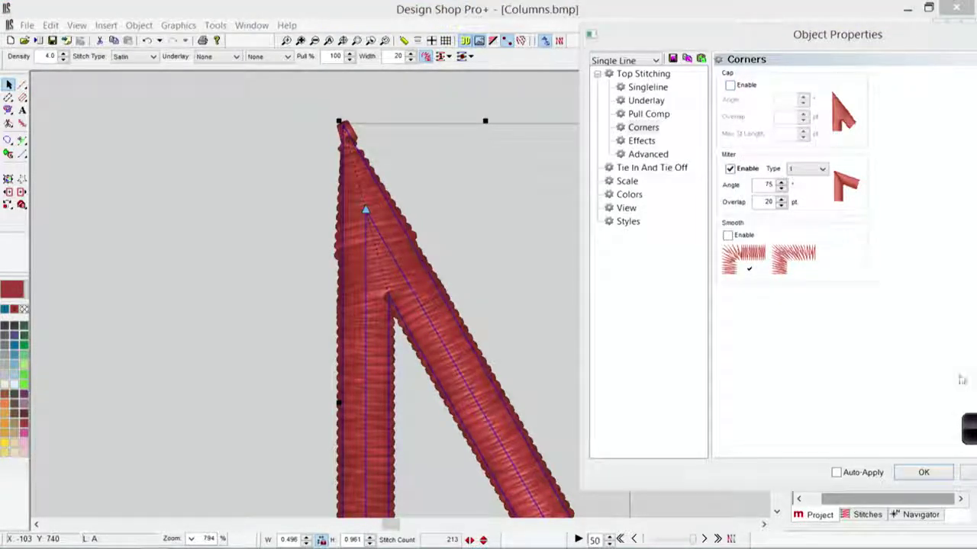
left_click_drag(846, 44, 730, 41)
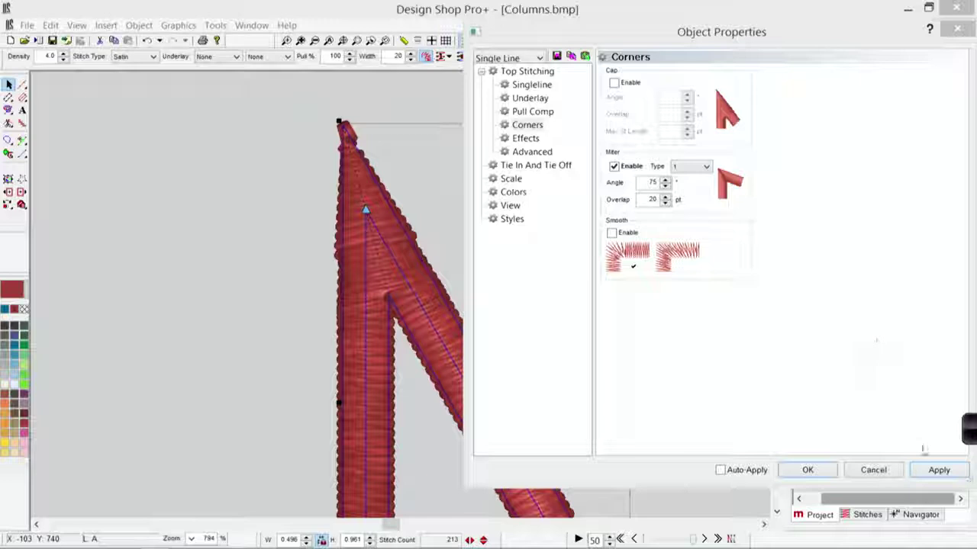
left_click(939, 470)
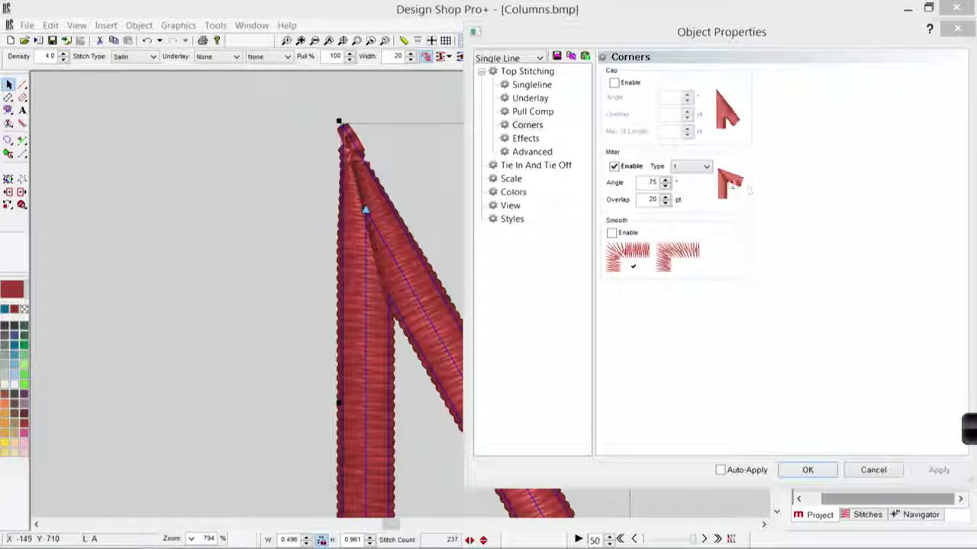
left_click(700, 166)
left_click(691, 191)
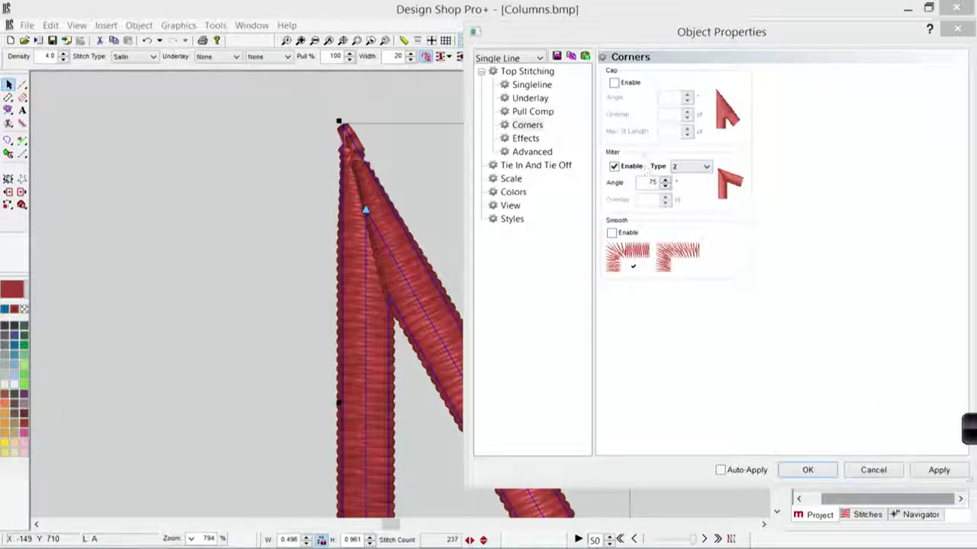
left_click(937, 470)
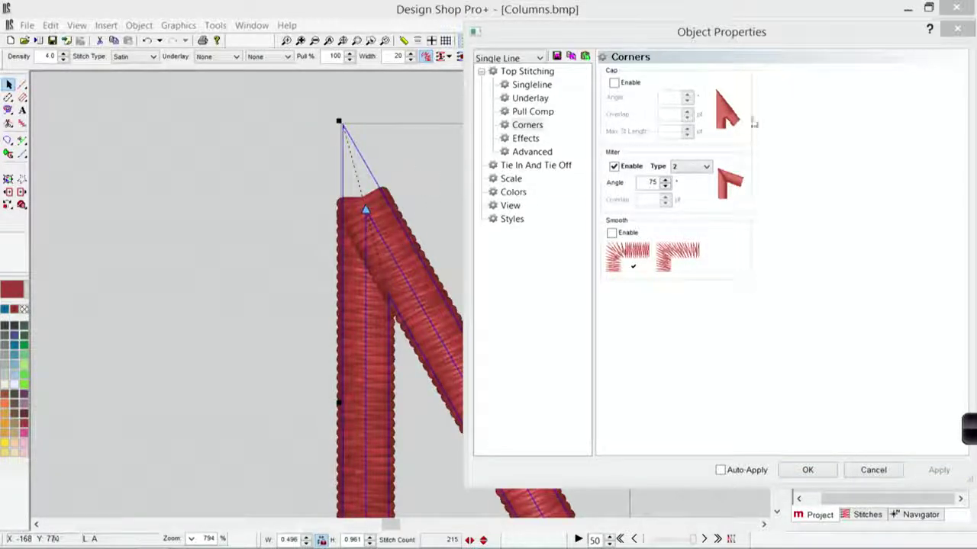
Switch back from miter to capped corners, apply, and close the properties
left_click(614, 166)
left_click(614, 83)
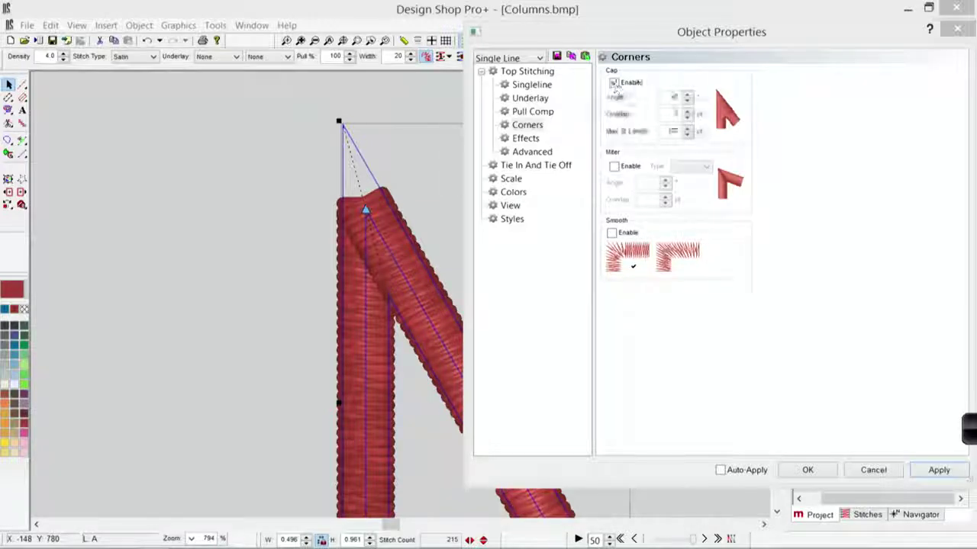
left_click(939, 470)
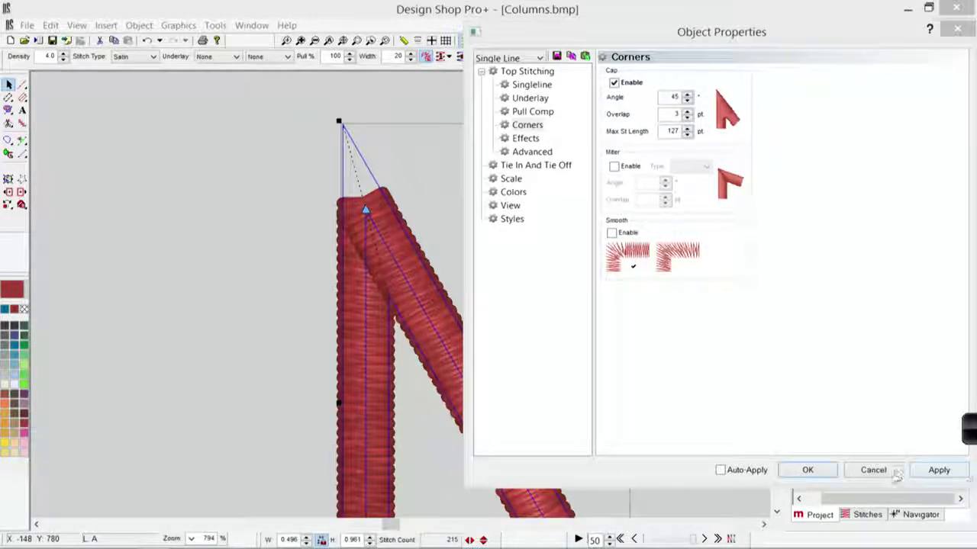
left_click(886, 471)
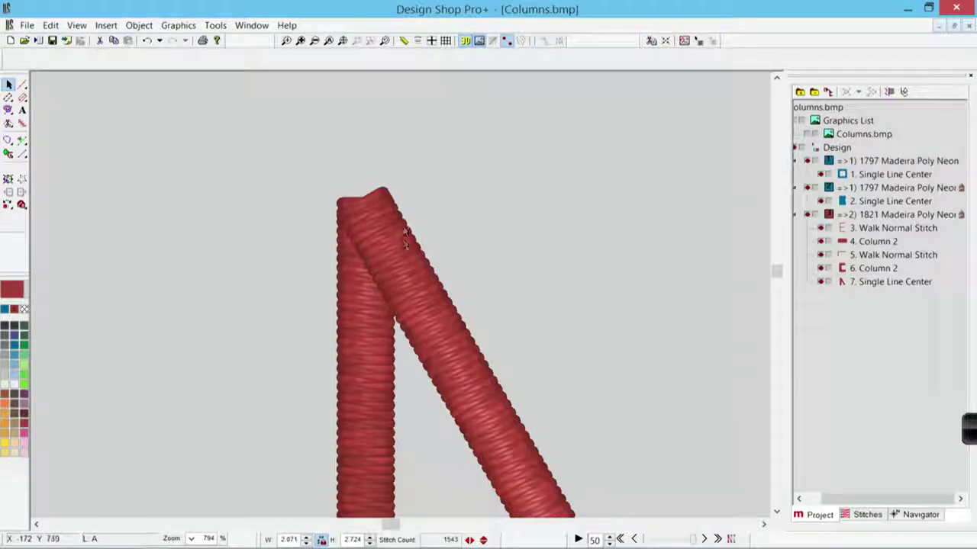
Delete the red test column and zoom in around the blue square and E
left_click(341, 41)
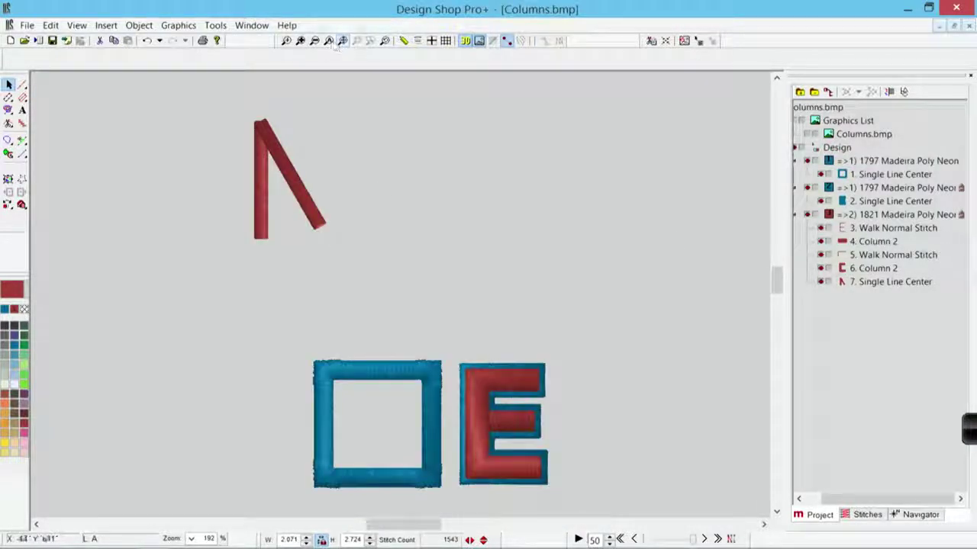
left_click(315, 223)
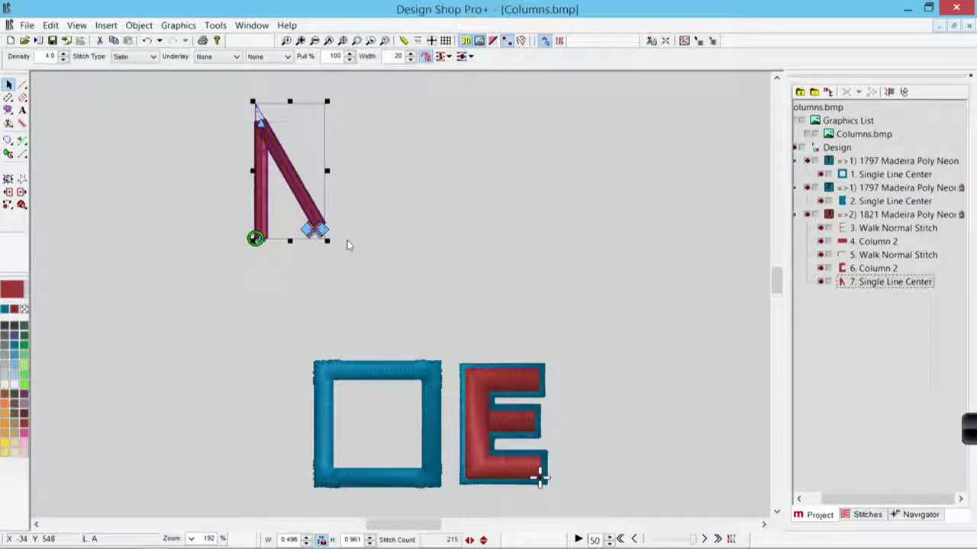
key("Delete")
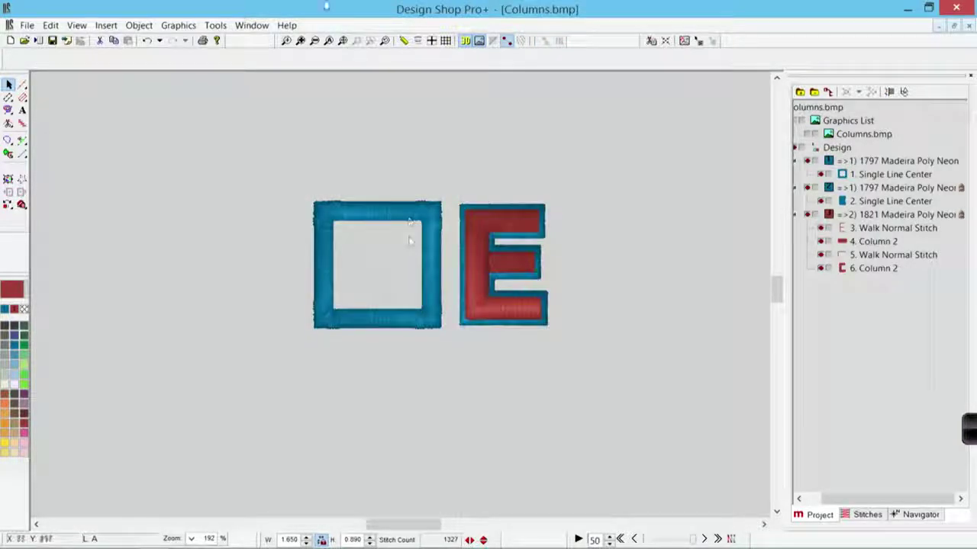
left_click(286, 41)
left_click_drag(277, 141, 565, 367)
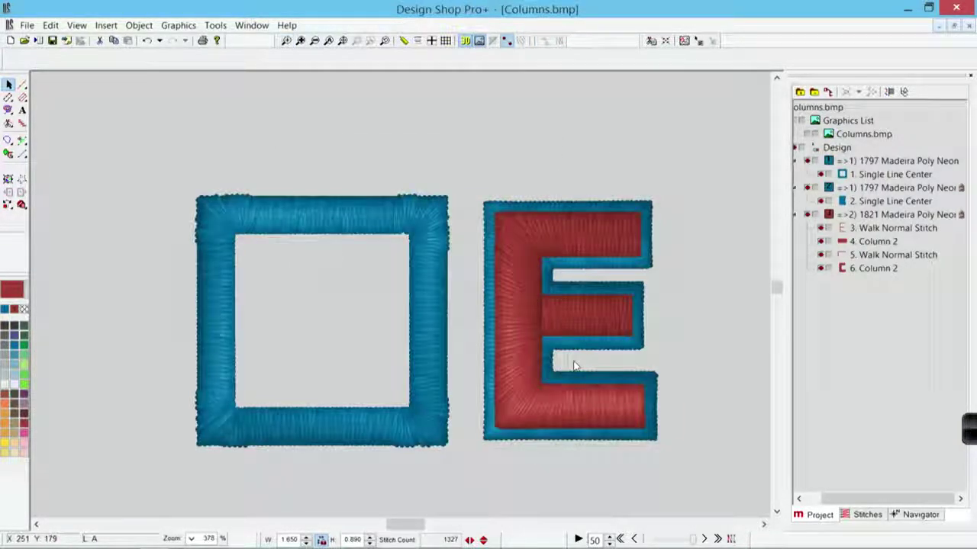